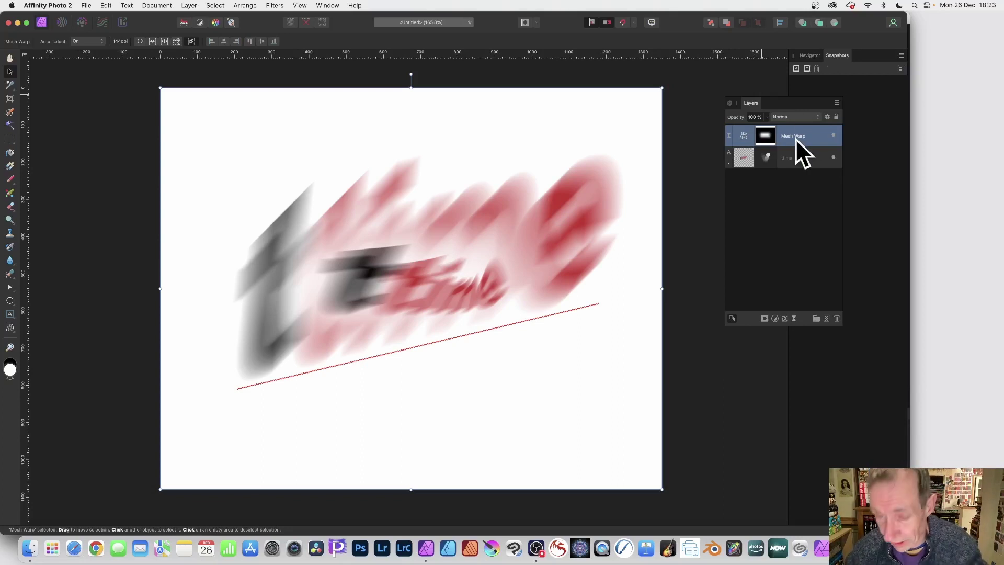
# Remove the old Mesh Warp and blurred text layers, leaving a blank white canvas
pyautogui.press('super+z')
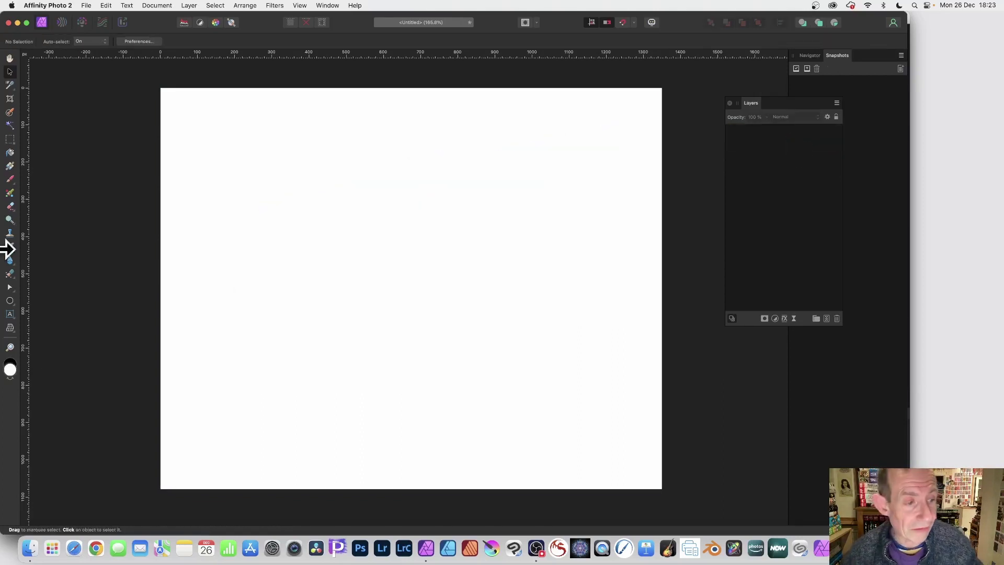
# Create an artistic text object reading 'text' on the canvas
pyautogui.click(9, 314)
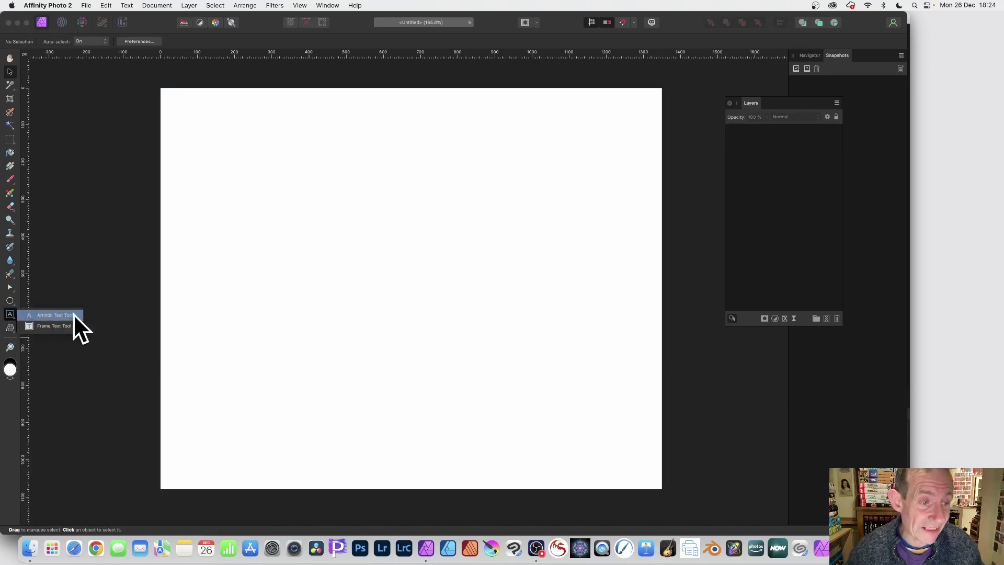
pyautogui.click(68, 314)
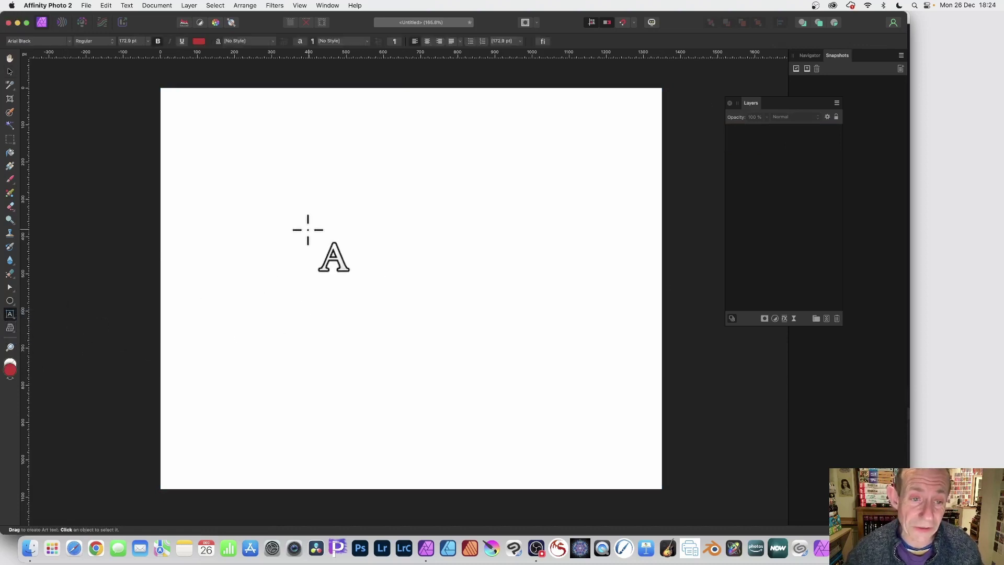
pyautogui.click(298, 242)
pyautogui.write('text')
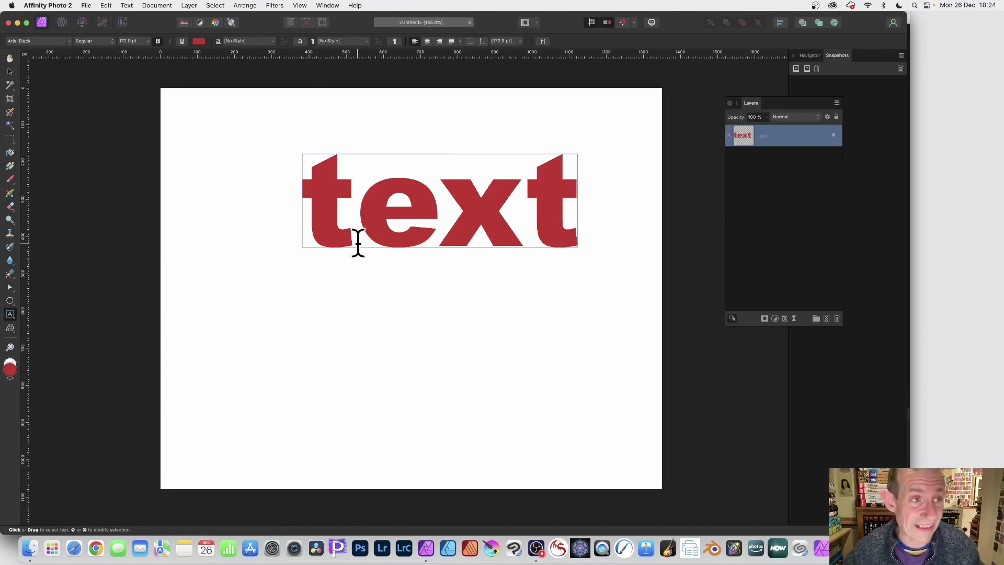
# Move the word left and enlarge it to about 224.7 pt
pyautogui.click(9, 72)
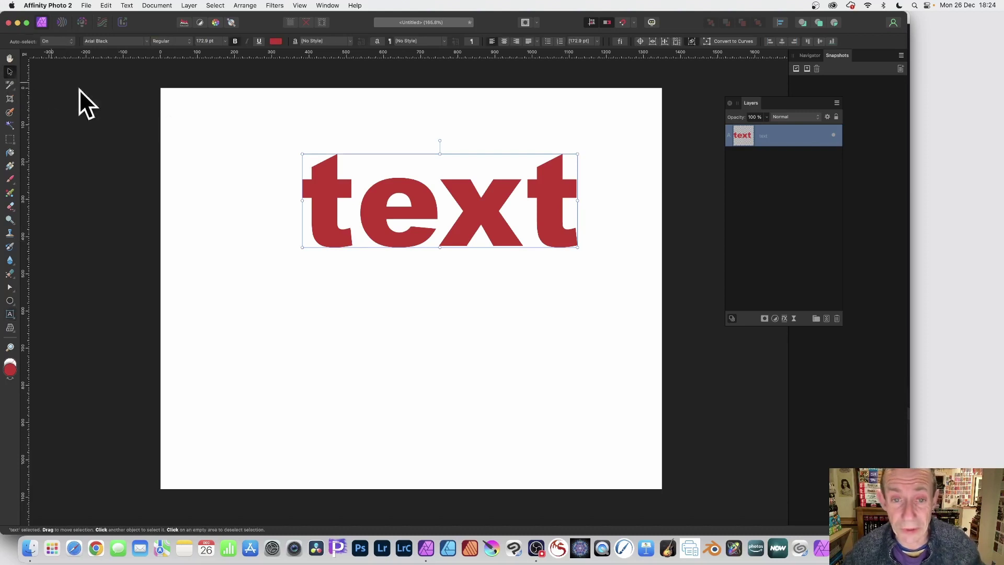
pyautogui.moveTo(474, 191); pyautogui.dragTo(405, 193)
pyautogui.moveTo(510, 244); pyautogui.dragTo(593, 270)
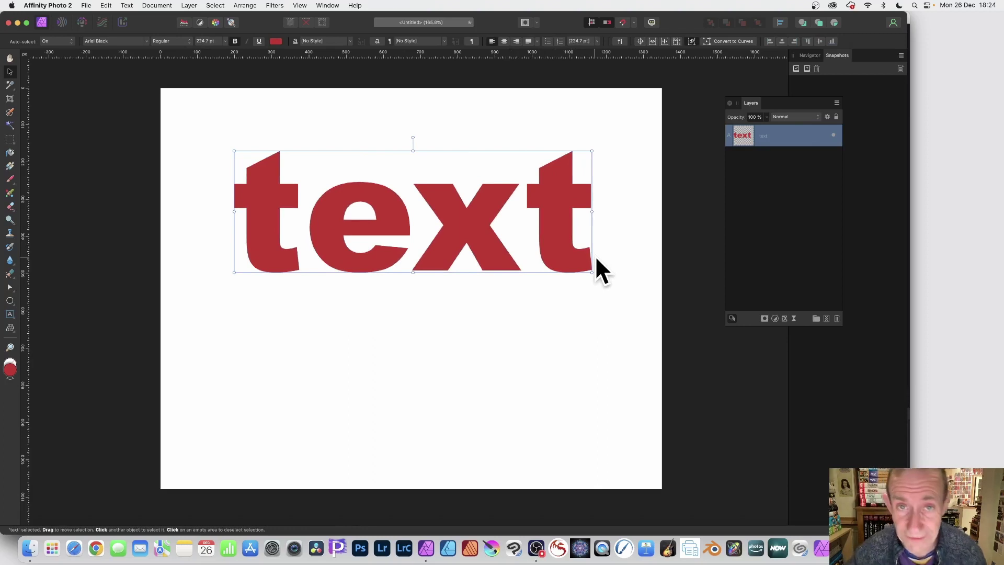
# Add a Live Motion Blur filter layer to the text
pyautogui.click(189, 5)
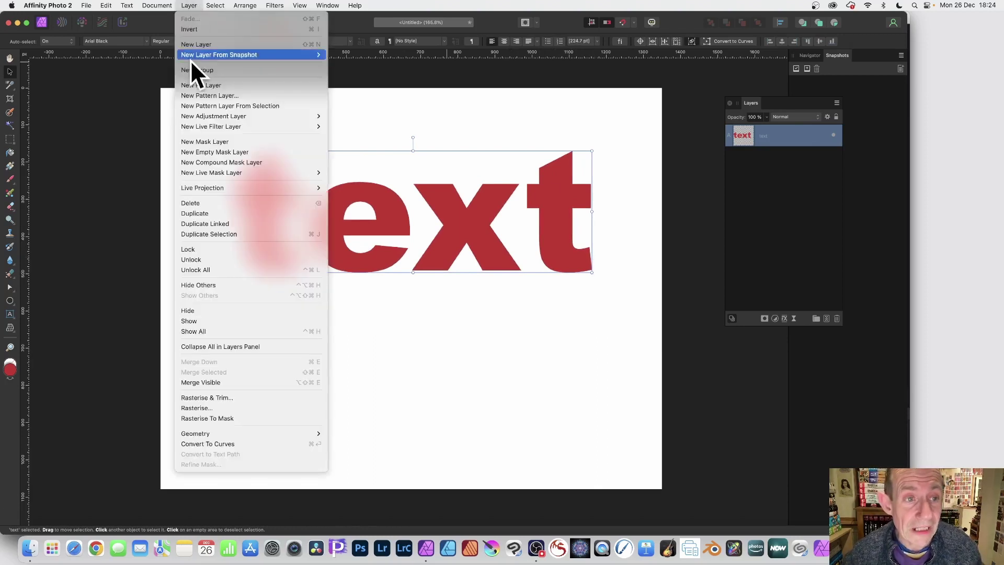
pyautogui.moveTo(202, 127)
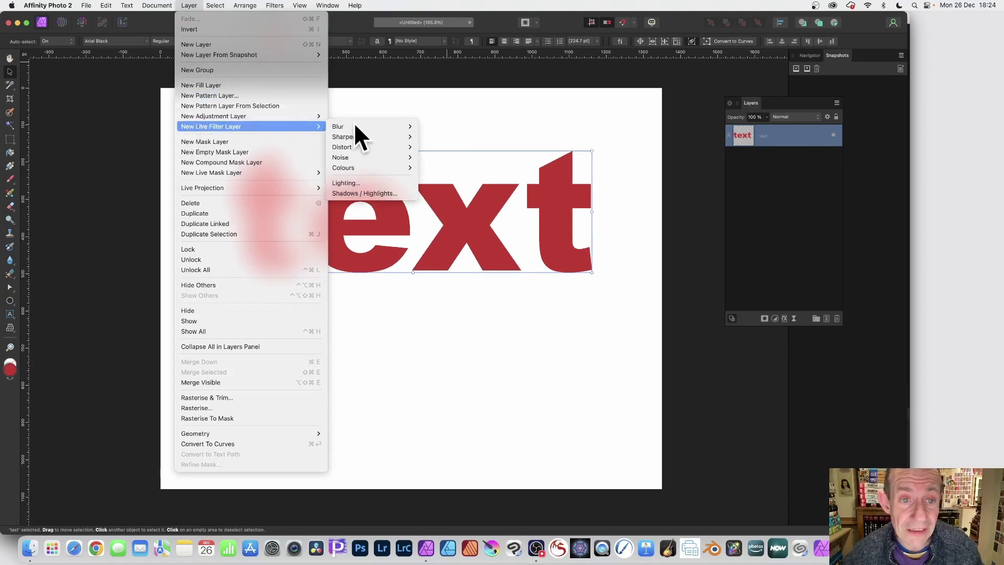
pyautogui.moveTo(402, 126)
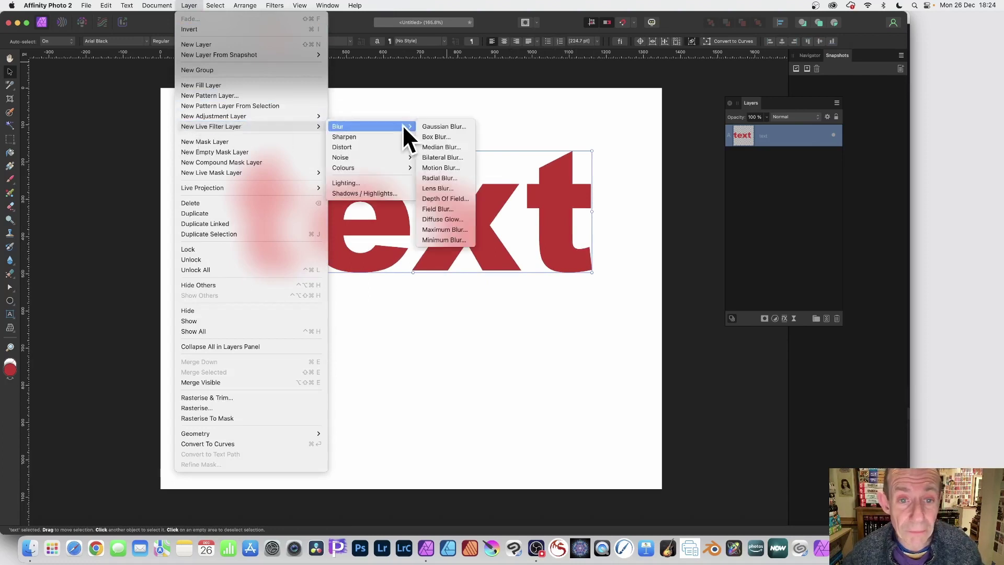
pyautogui.click(448, 167)
pyautogui.moveTo(696, 425); pyautogui.dragTo(682, 152)
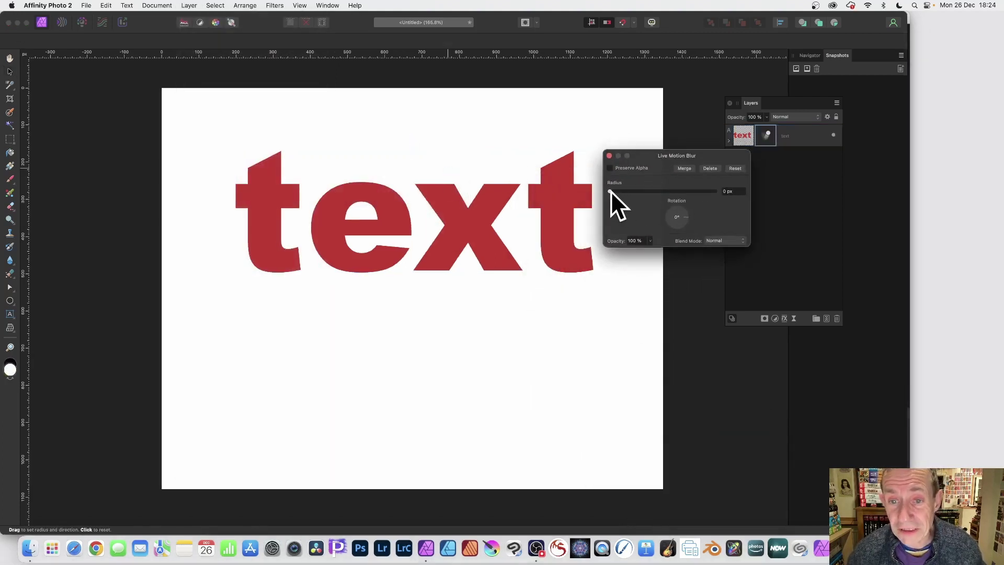
# Set the motion blur radius to about 66.2 px and blend it in Multiply
pyautogui.moveTo(611, 190); pyautogui.dragTo(679, 205)
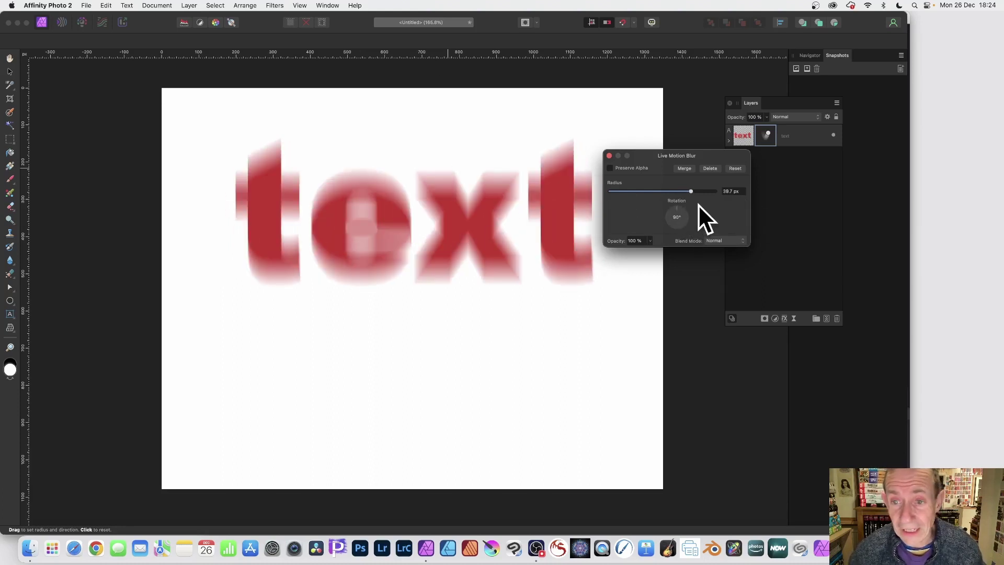
pyautogui.moveTo(692, 191); pyautogui.dragTo(708, 190)
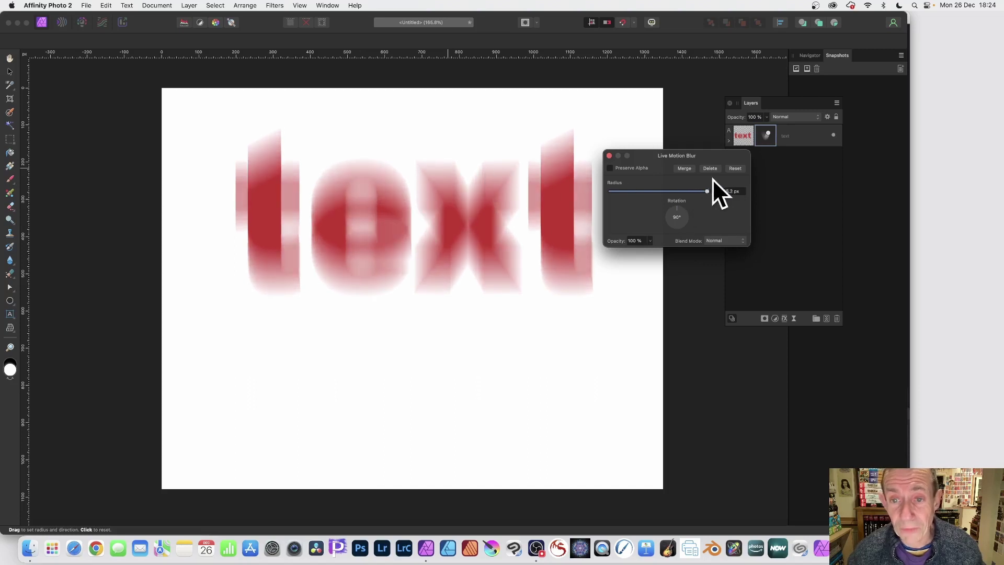
pyautogui.click(729, 241)
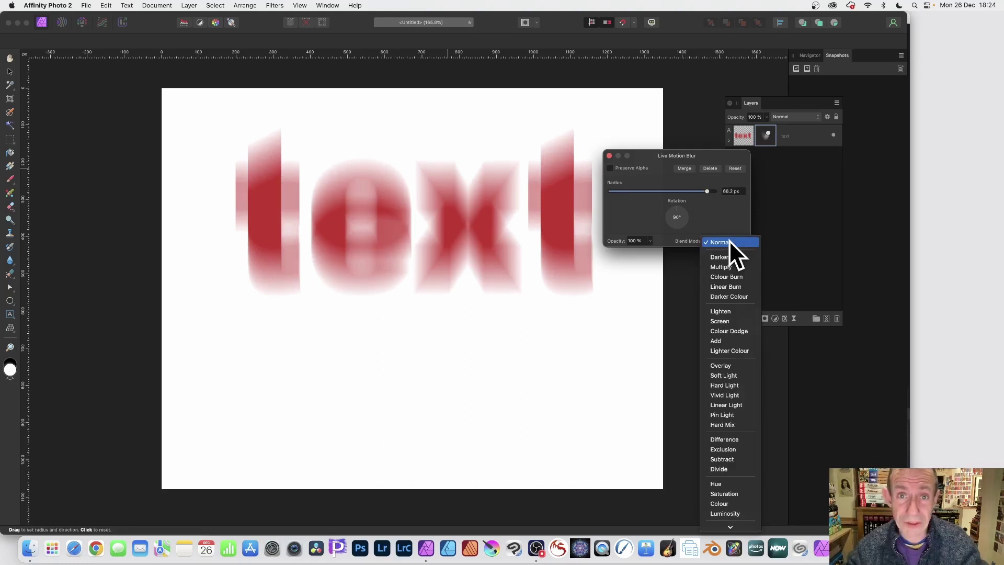
pyautogui.click(733, 268)
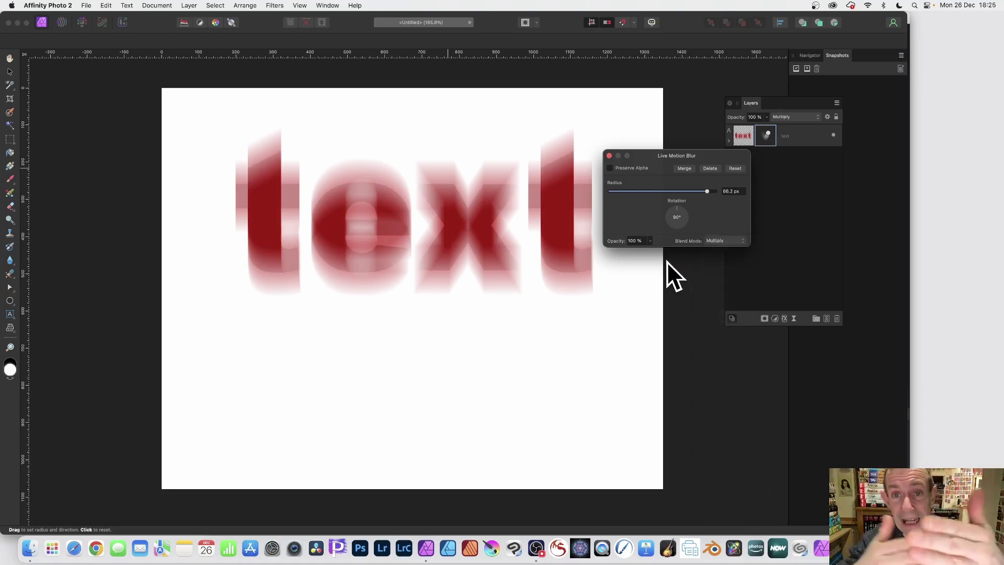
pyautogui.click(608, 154)
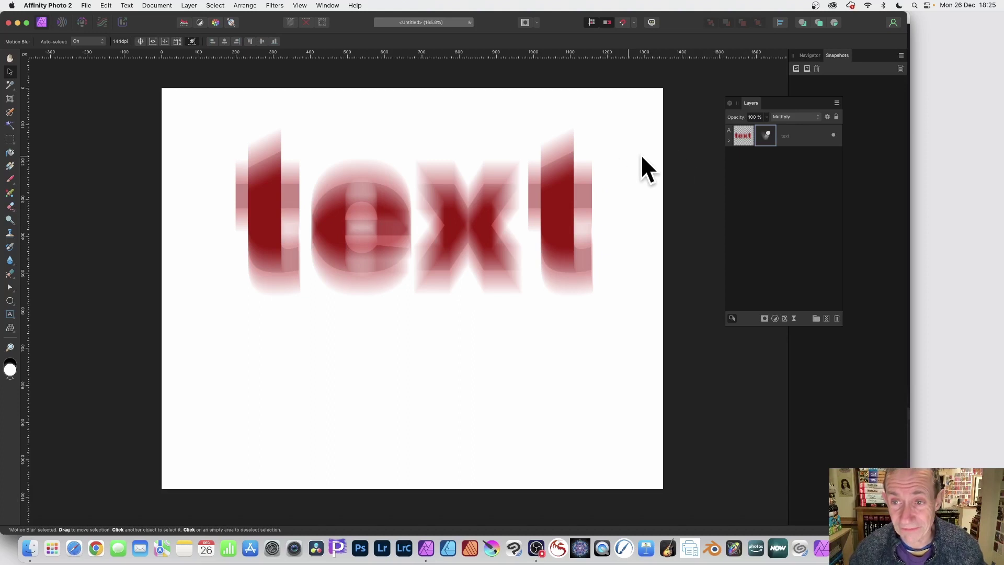
# Draw a rectangular marquee selection across the middle of the letters
pyautogui.click(730, 140)
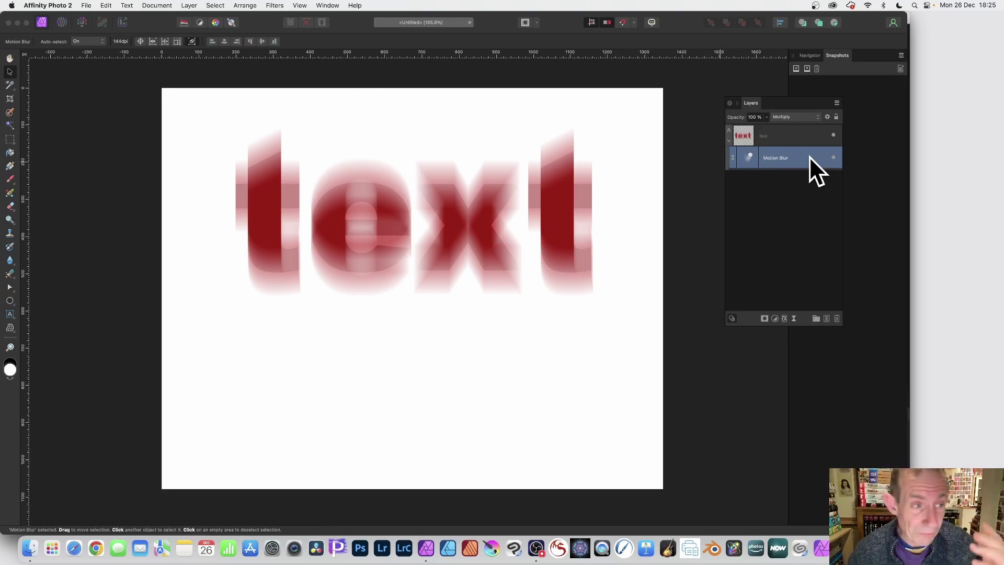
pyautogui.click(11, 139)
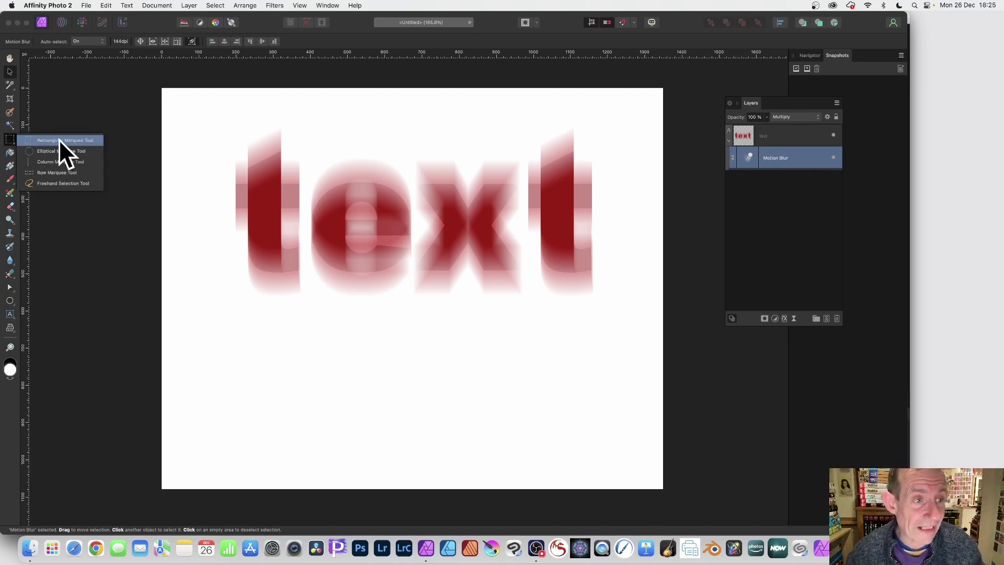
pyautogui.click(61, 139)
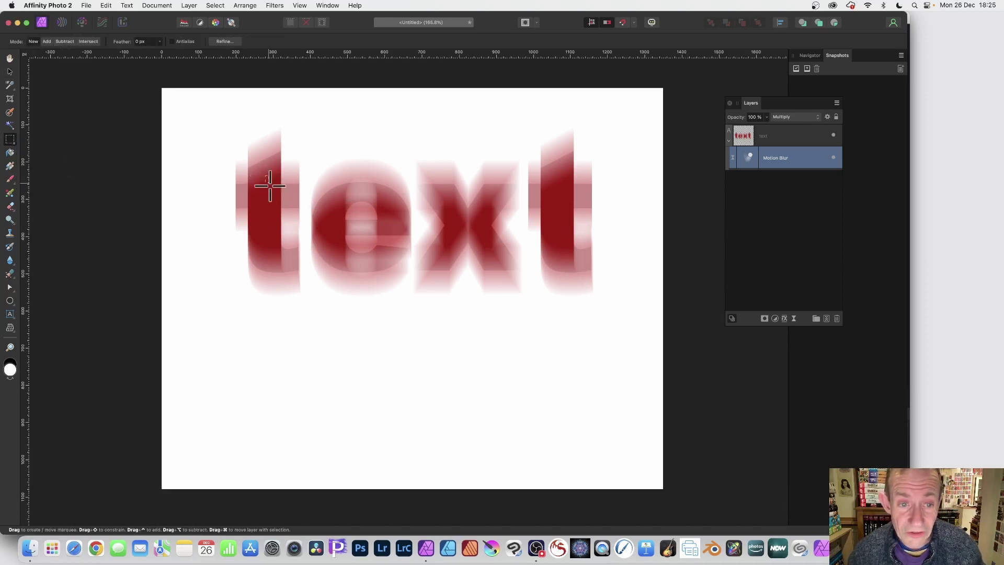
pyautogui.moveTo(265, 175); pyautogui.dragTo(572, 260)
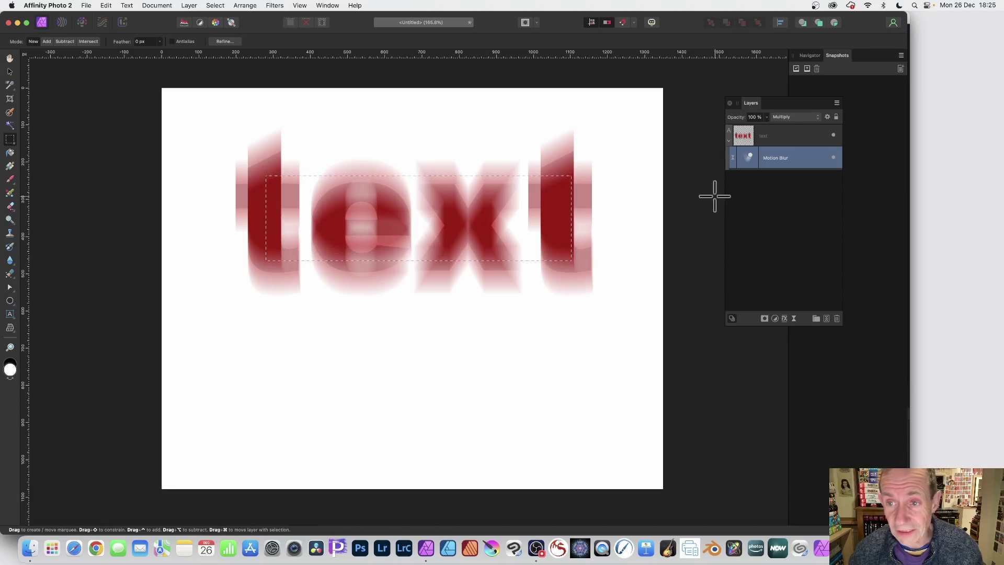
# Feather the selection on the text layer by about 107 px
pyautogui.click(732, 135)
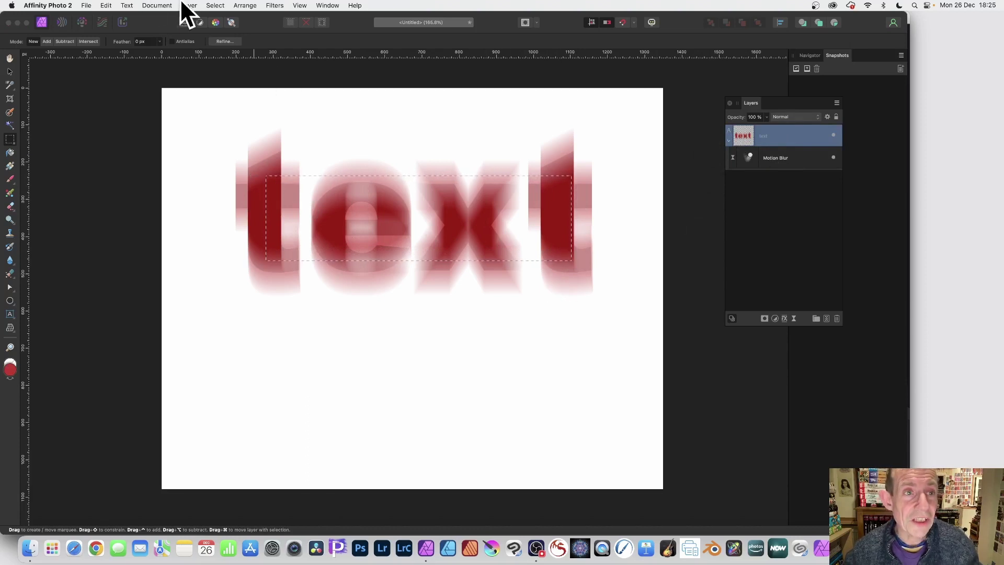
pyautogui.click(216, 5)
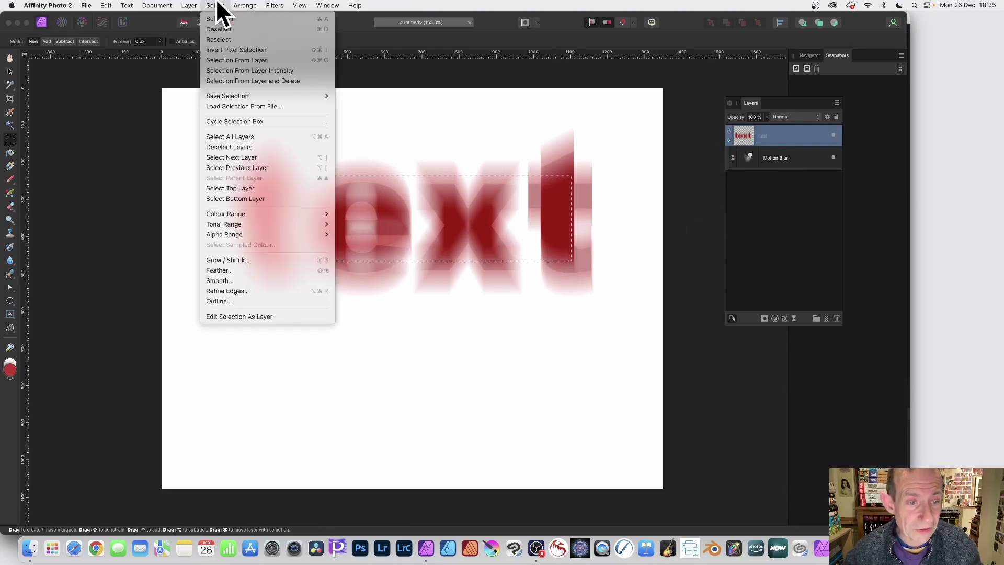
pyautogui.click(241, 270)
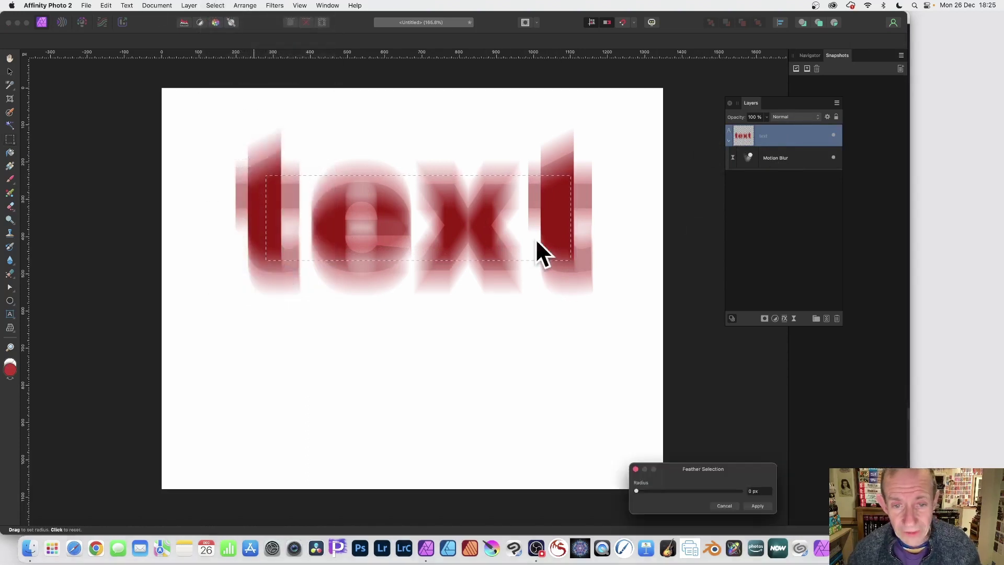
pyautogui.moveTo(726, 477); pyautogui.dragTo(476, 197)
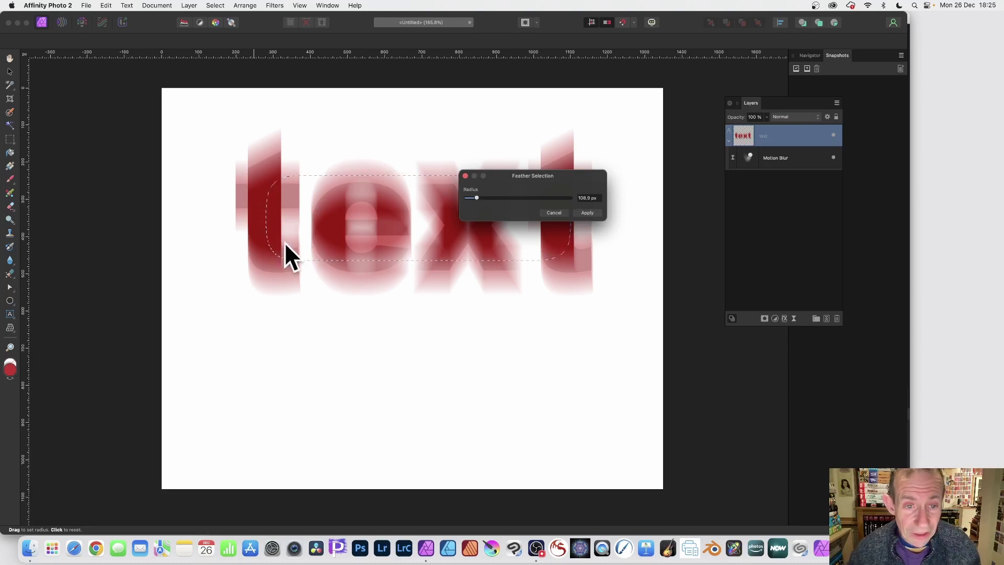
pyautogui.click(587, 212)
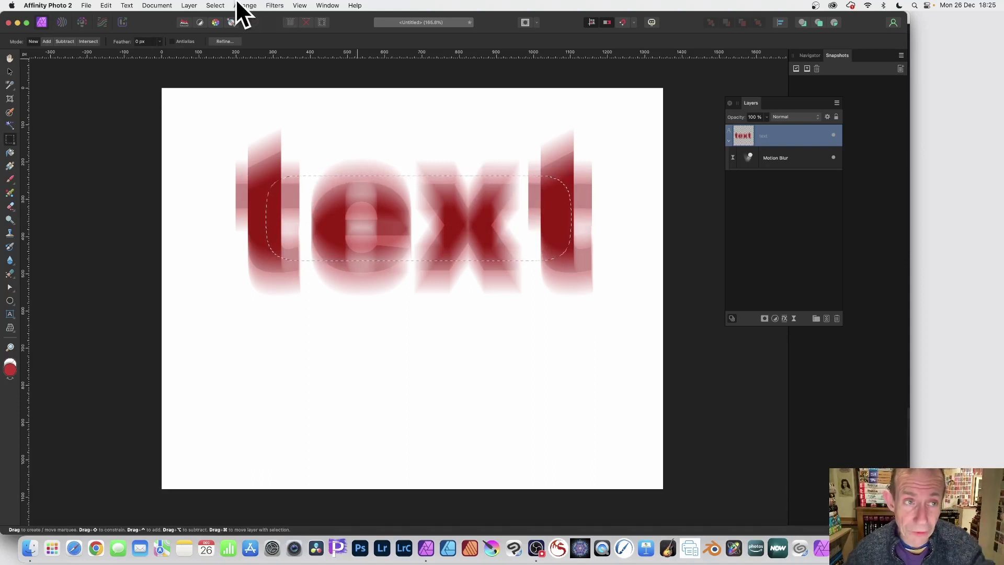
# Add a Live Mesh Warp filter to the blurred text
pyautogui.click(190, 5)
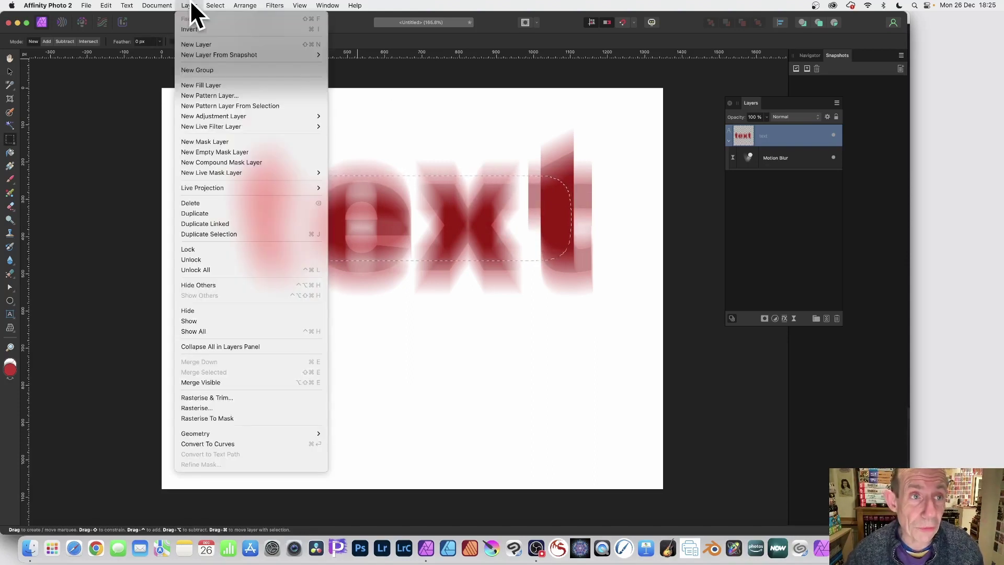
pyautogui.moveTo(226, 129)
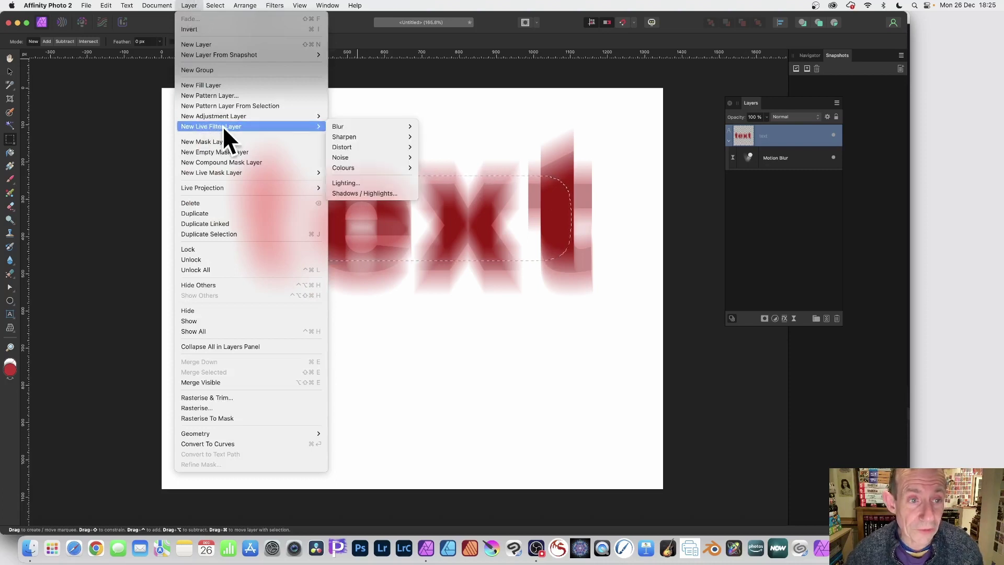
pyautogui.moveTo(375, 147)
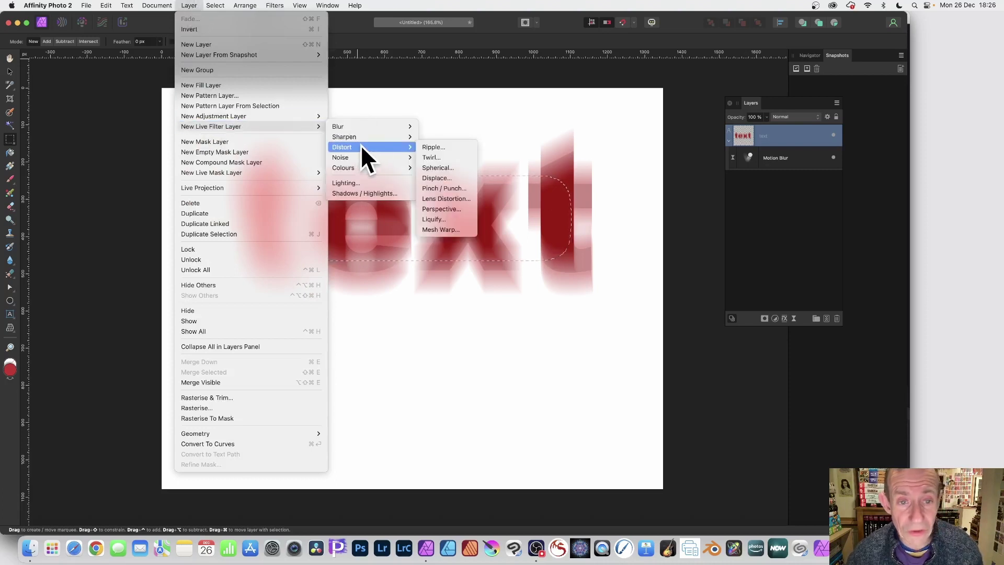
pyautogui.click(445, 231)
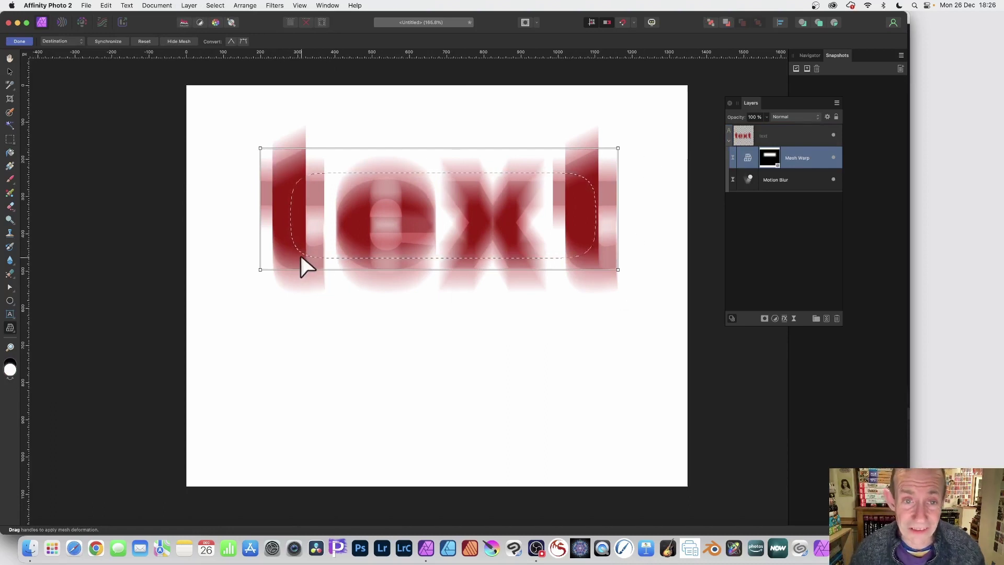
# Slant the top corners, bulge the bottom edge, and pull a new inner node to distort letters
pyautogui.hscroll(3, 306, 267)
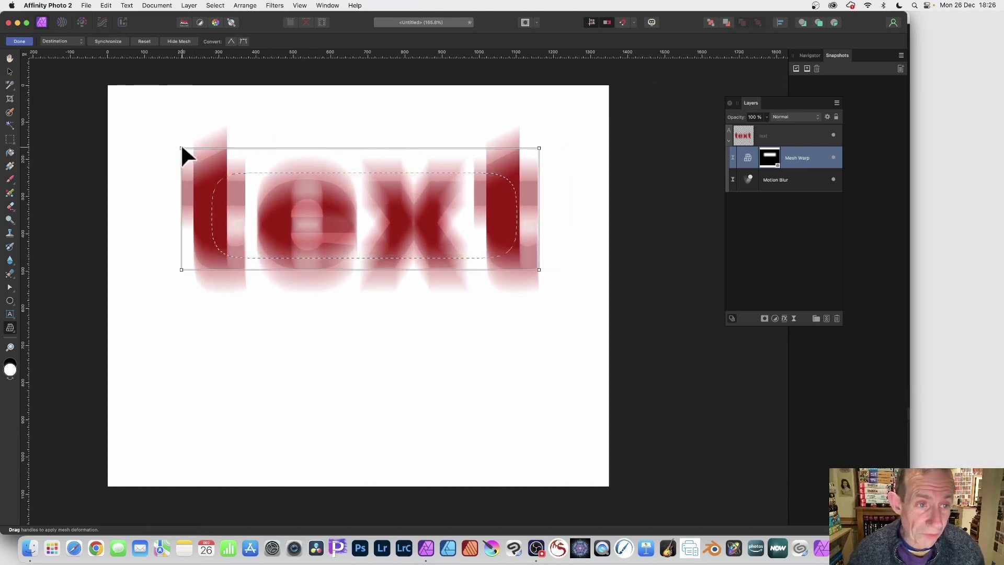
pyautogui.moveTo(182, 149); pyautogui.dragTo(322, 128)
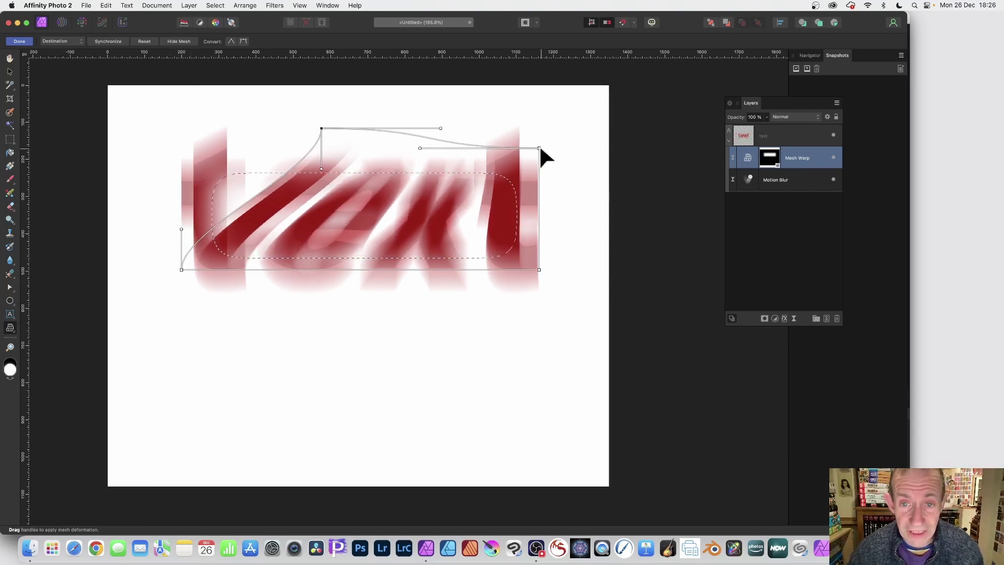
pyautogui.moveTo(539, 148); pyautogui.dragTo(573, 112)
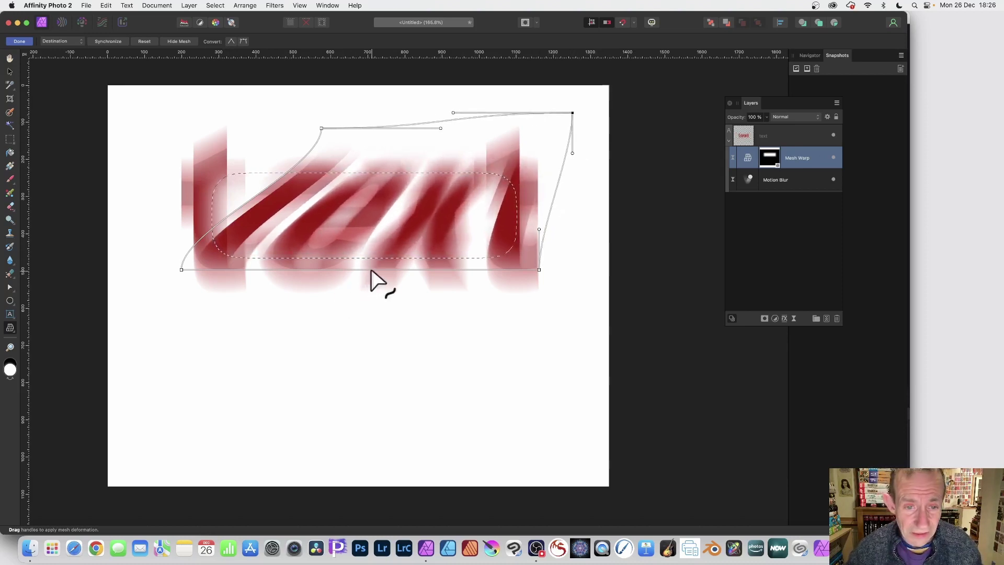
pyautogui.moveTo(371, 270); pyautogui.dragTo(391, 371)
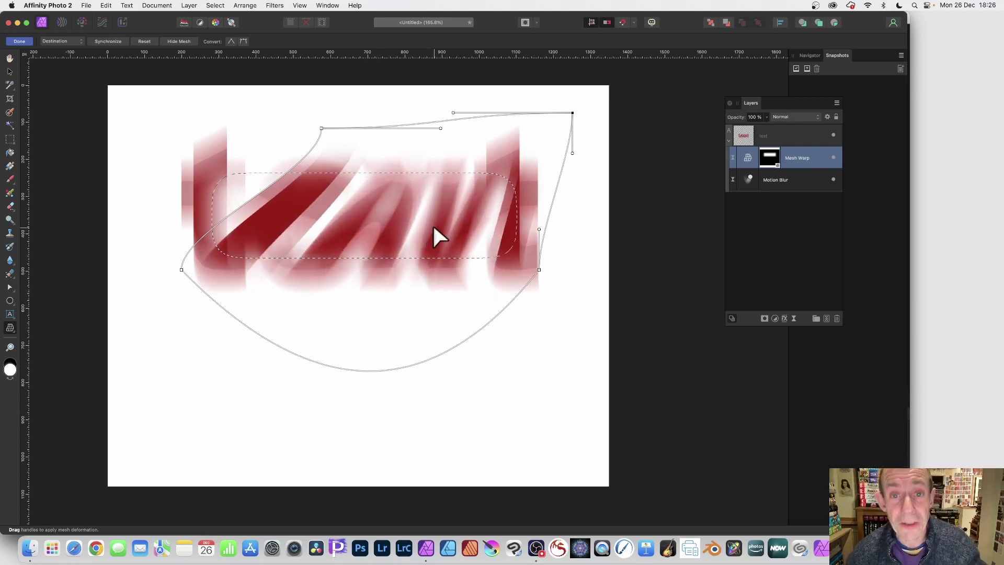
pyautogui.click(483, 158)
pyautogui.moveTo(483, 158); pyautogui.dragTo(394, 220)
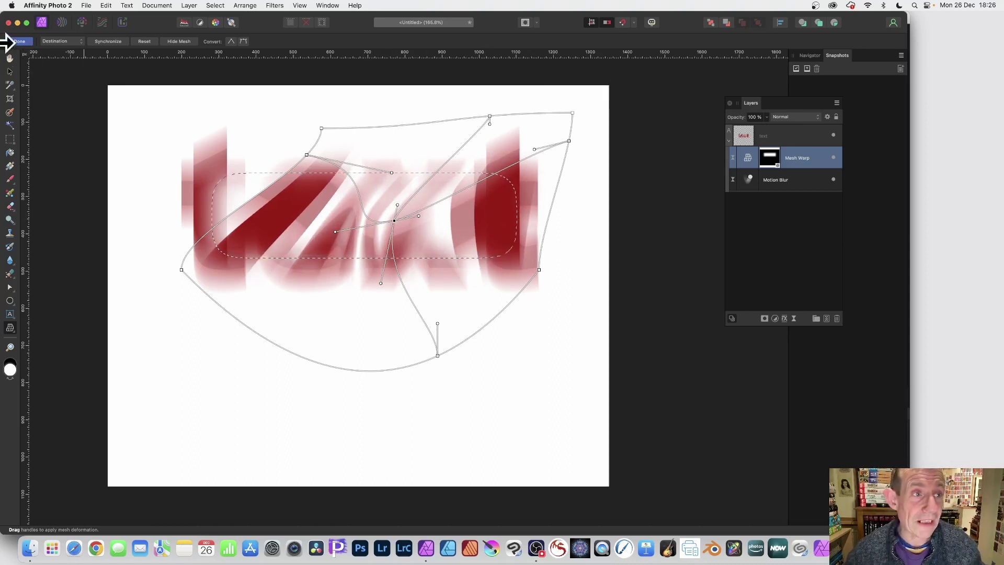
# Commit the warp, reopen the Mesh Warp layer, pull its middle node further, and recommit
pyautogui.click(21, 41)
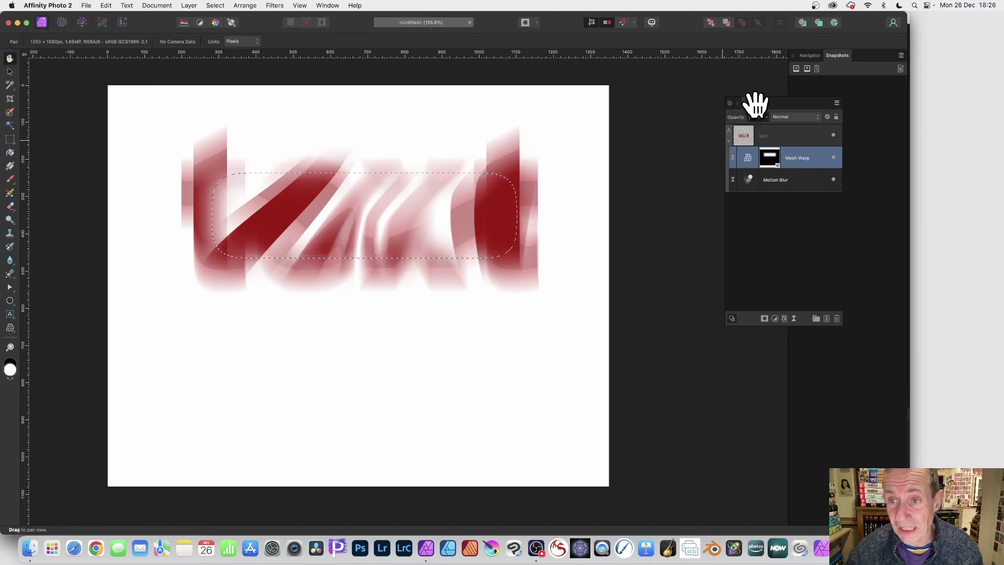
pyautogui.moveTo(758, 98); pyautogui.dragTo(567, 89)
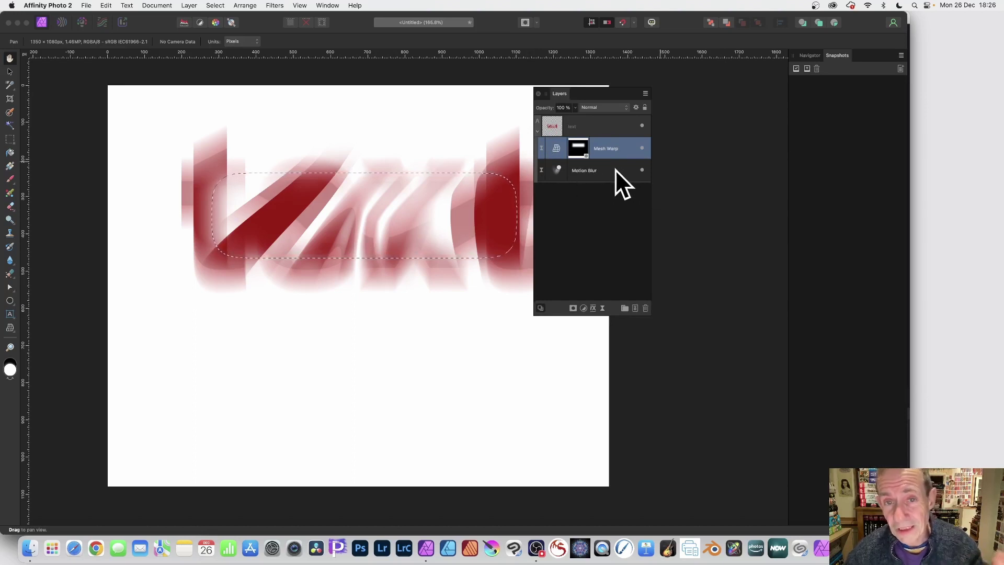
pyautogui.doubleClick(554, 142)
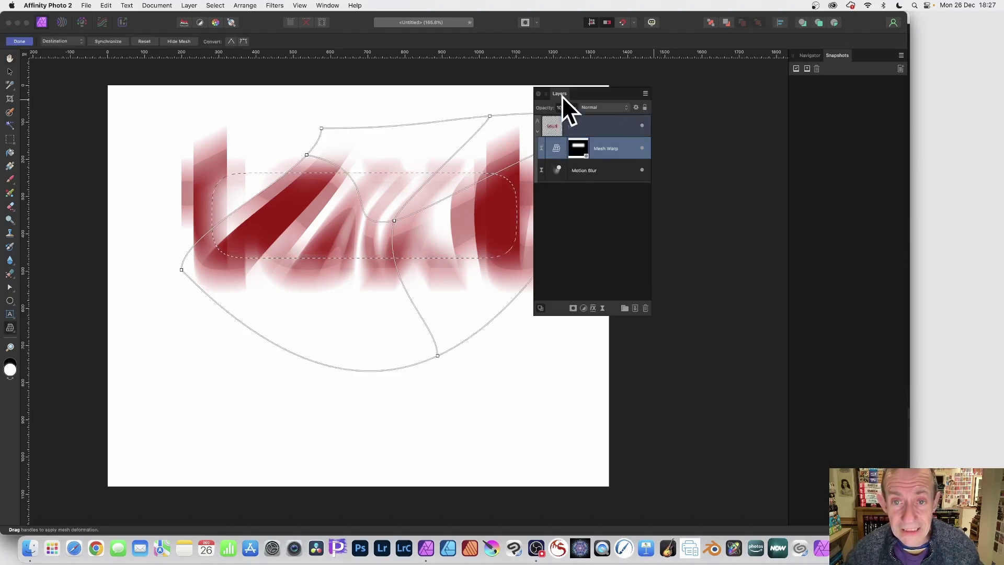
pyautogui.moveTo(560, 95); pyautogui.dragTo(620, 95)
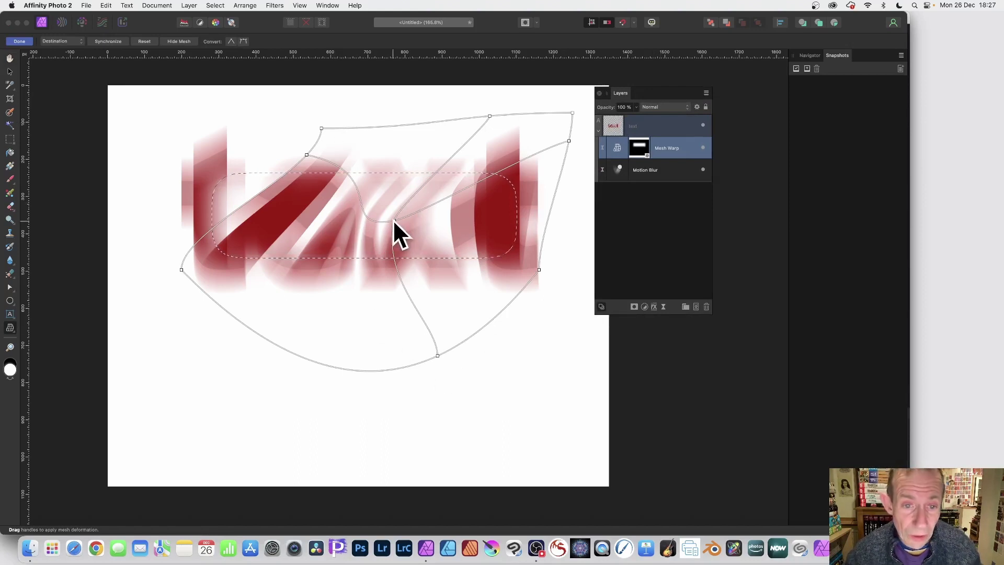
pyautogui.moveTo(393, 218); pyautogui.dragTo(424, 210)
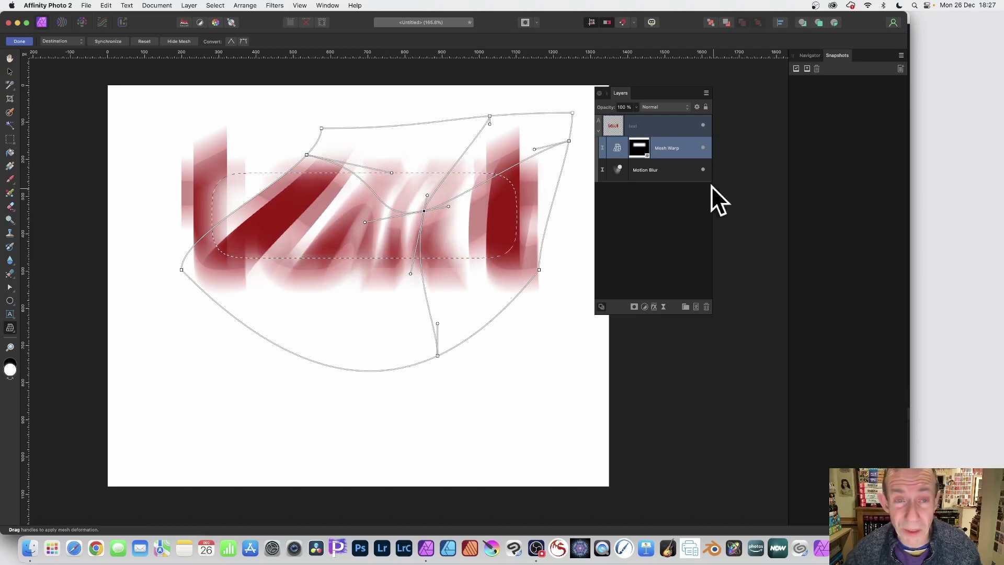
pyautogui.click(20, 40)
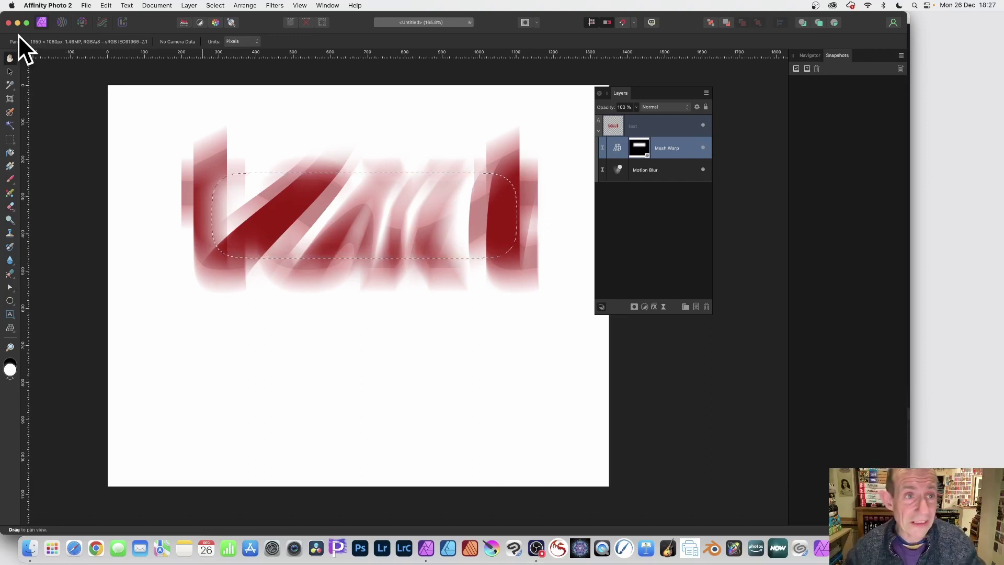
# Deselect the feathered selection with Select > Deselect
pyautogui.click(215, 5)
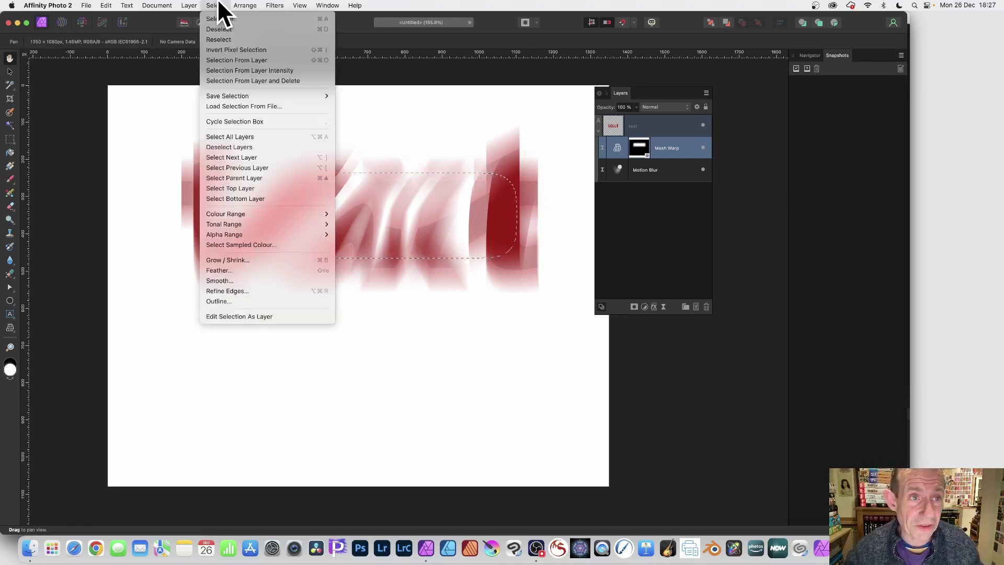
pyautogui.click(218, 29)
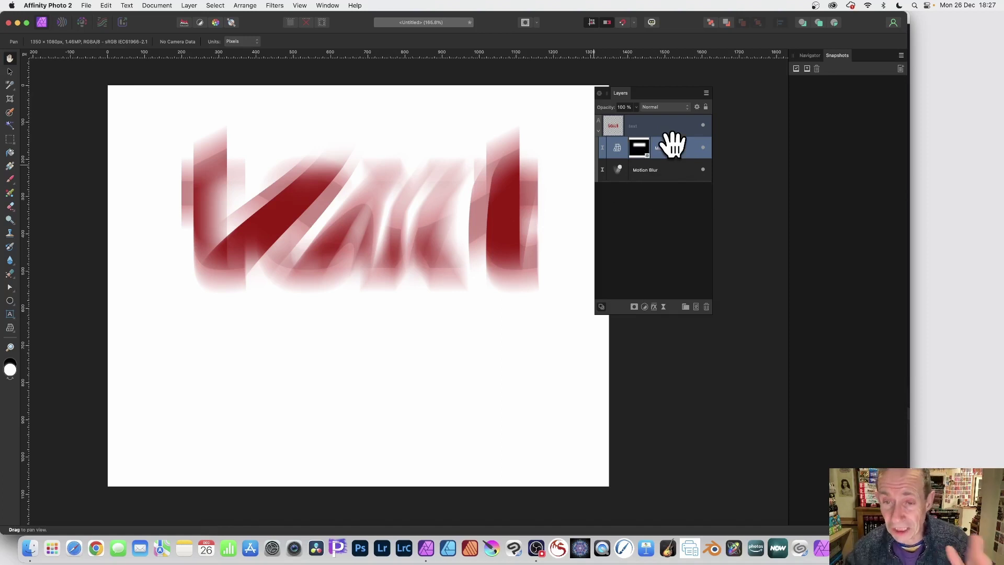
# Select the text layer and show the Layer menu's New Adjustment Layer submenu
pyautogui.click(618, 126)
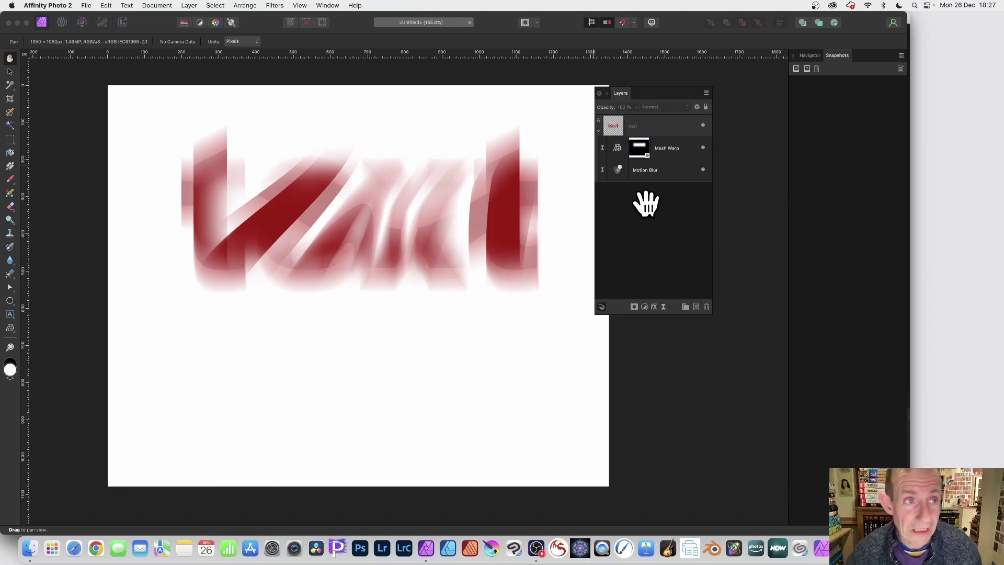
pyautogui.click(188, 5)
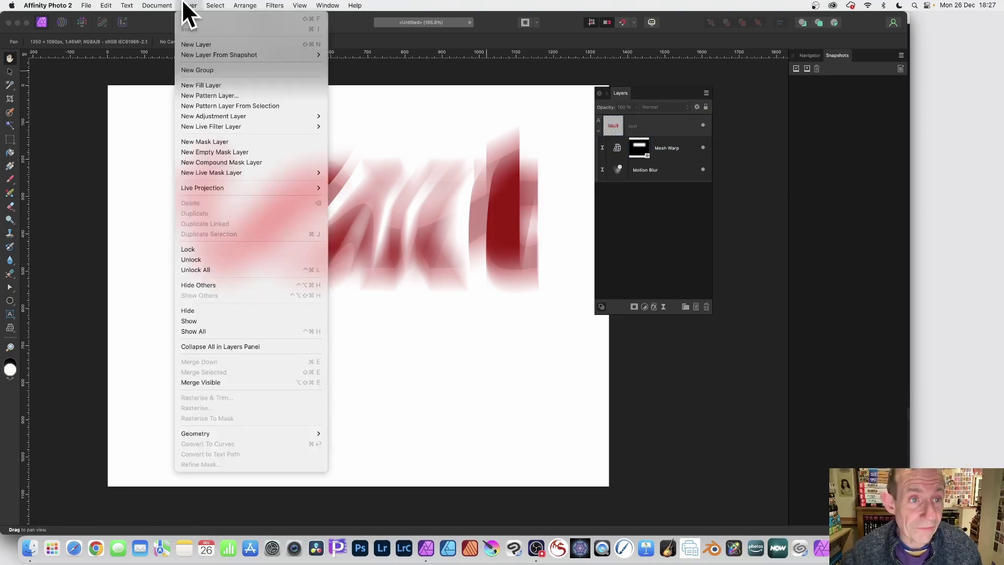
pyautogui.moveTo(191, 117)
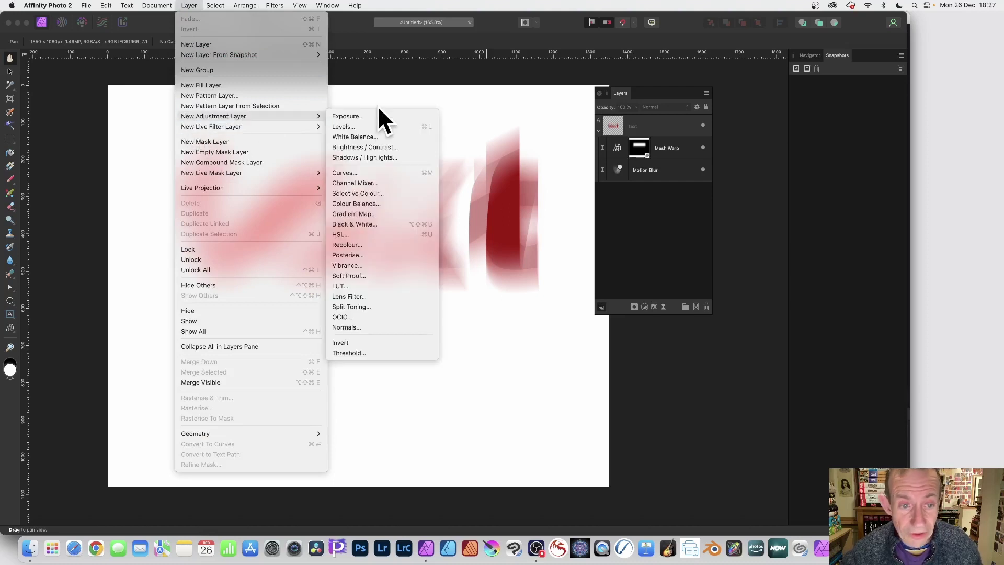
# Add a trial Gradient Map and insert a new colour stop near 24%
pyautogui.click(378, 214)
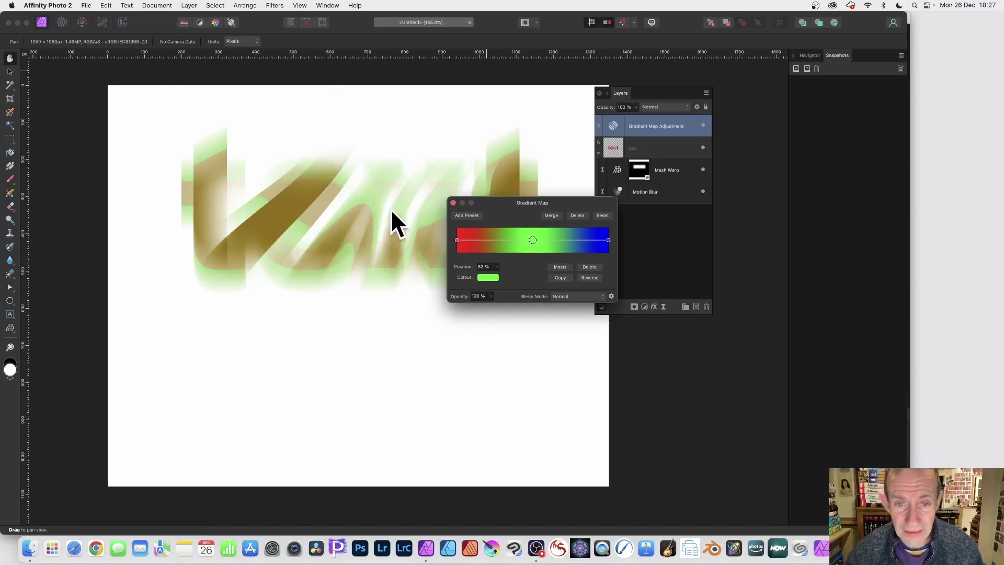
pyautogui.moveTo(518, 203); pyautogui.dragTo(591, 201)
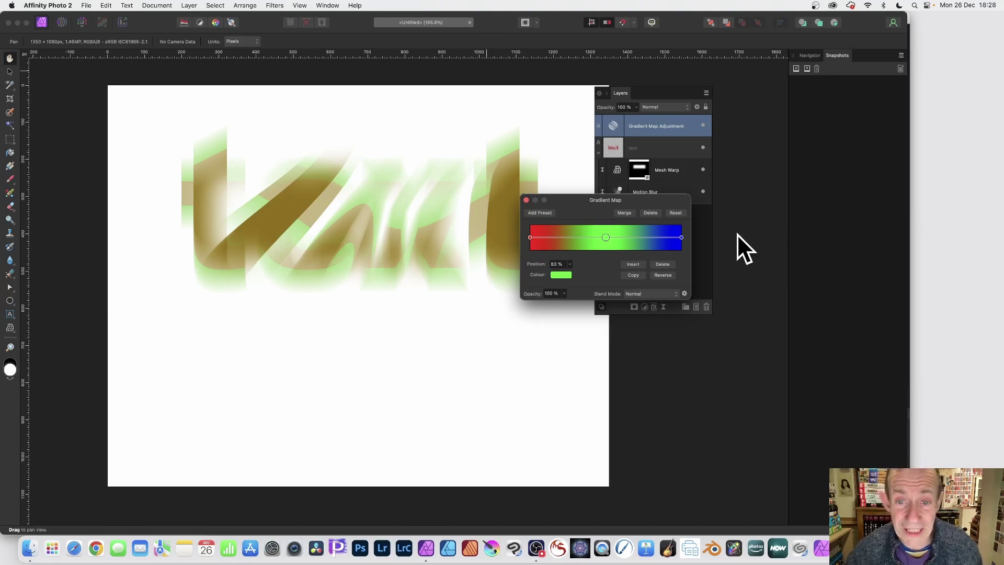
pyautogui.moveTo(605, 239); pyautogui.dragTo(639, 239)
pyautogui.click(566, 238)
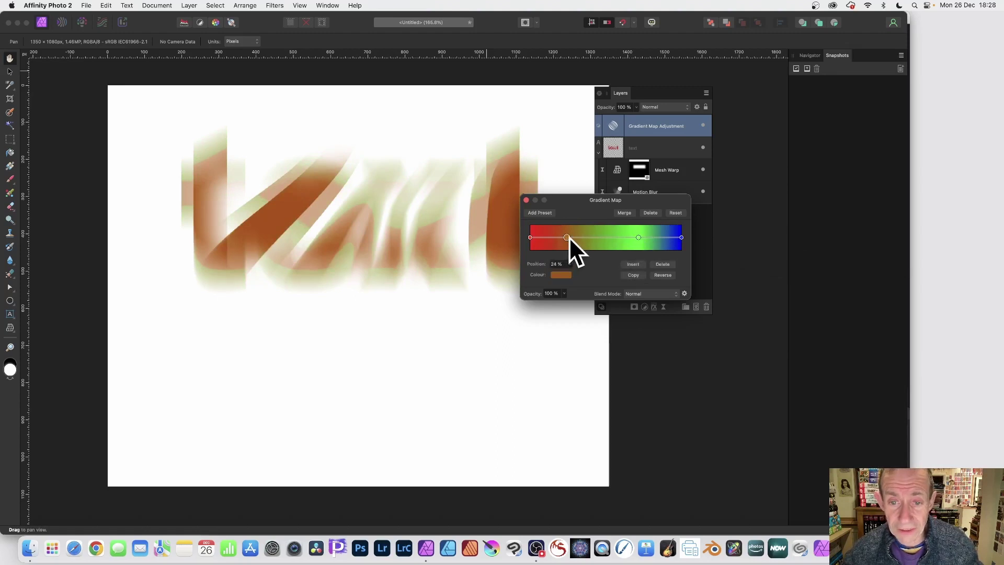
pyautogui.moveTo(566, 237); pyautogui.dragTo(579, 236)
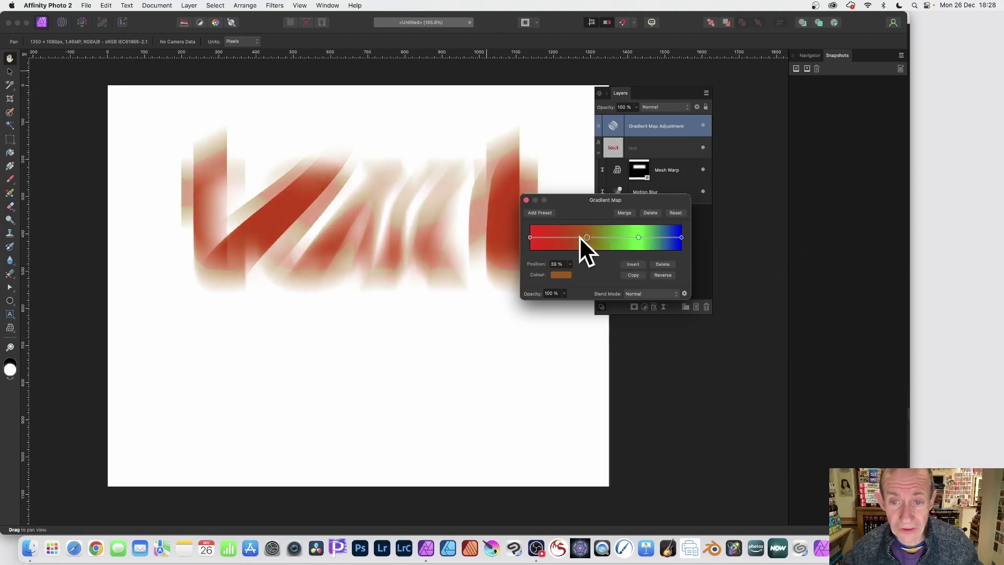
# Colour the stop purple, move the dark stop to 26%, then discard the adjustment
pyautogui.click(563, 275)
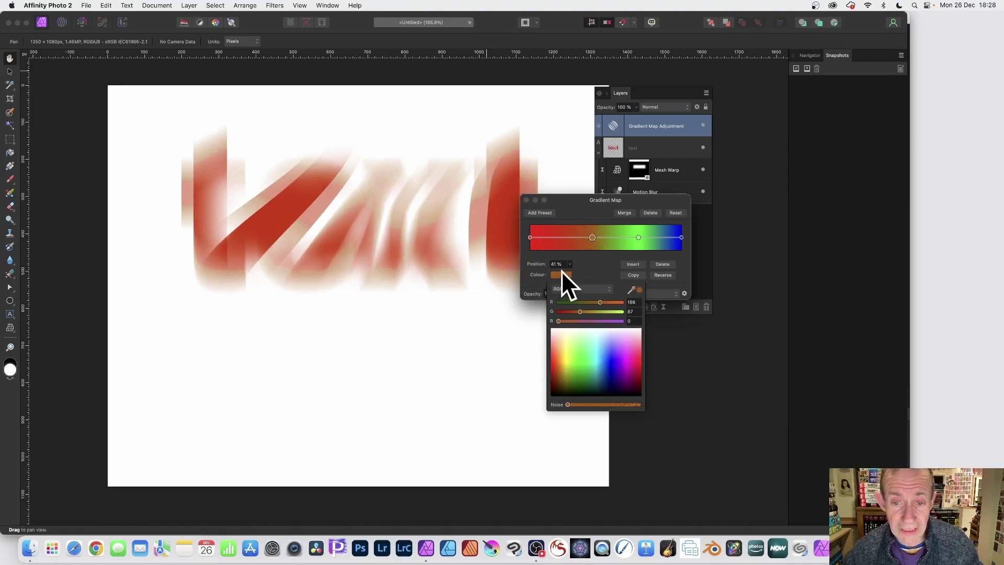
pyautogui.moveTo(566, 329); pyautogui.dragTo(604, 382)
pyautogui.moveTo(592, 238); pyautogui.dragTo(570, 237)
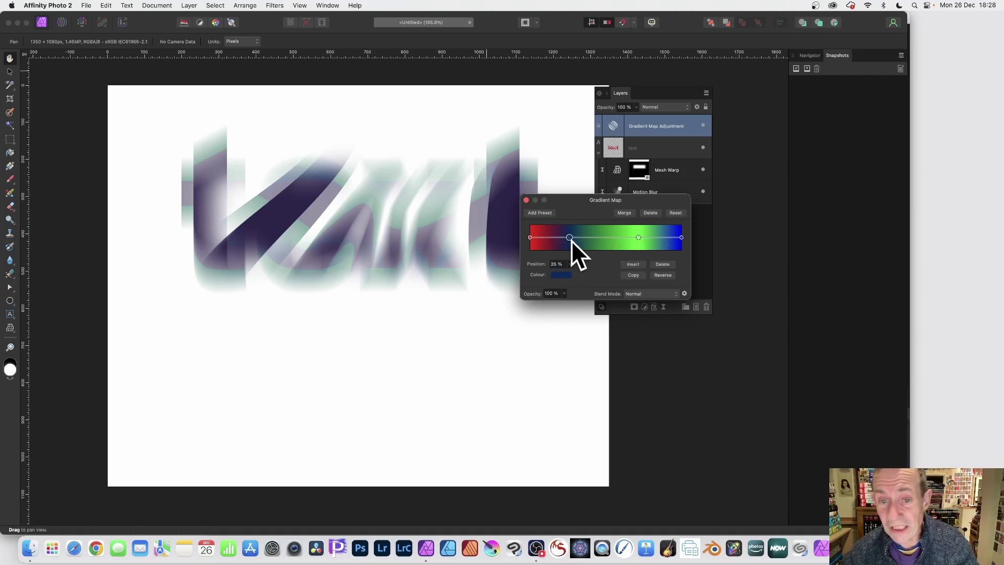
pyautogui.press('BackSpace')
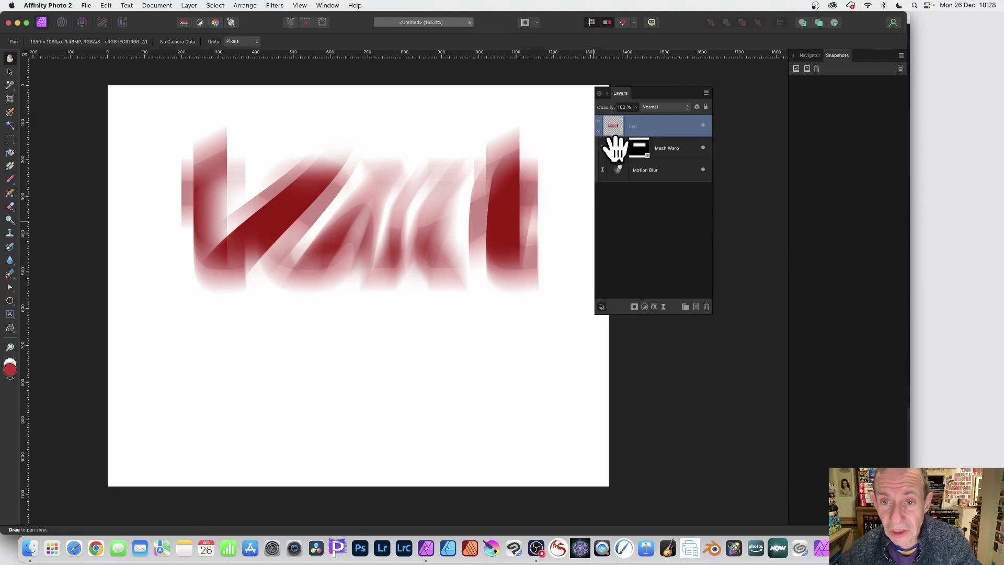
# Deselect the text layer and add a new Gradient Map adjustment
pyautogui.click(650, 213)
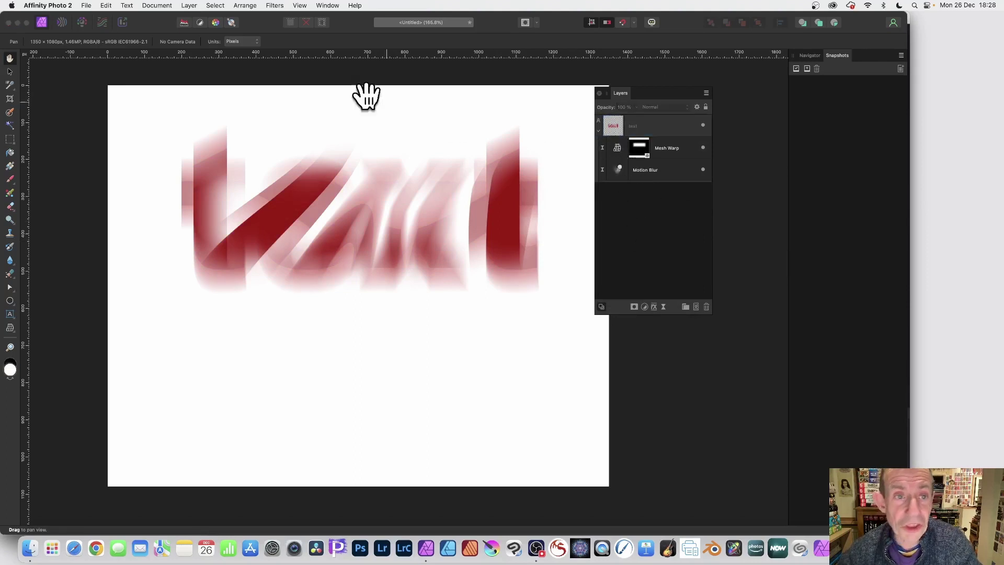
pyautogui.click(192, 5)
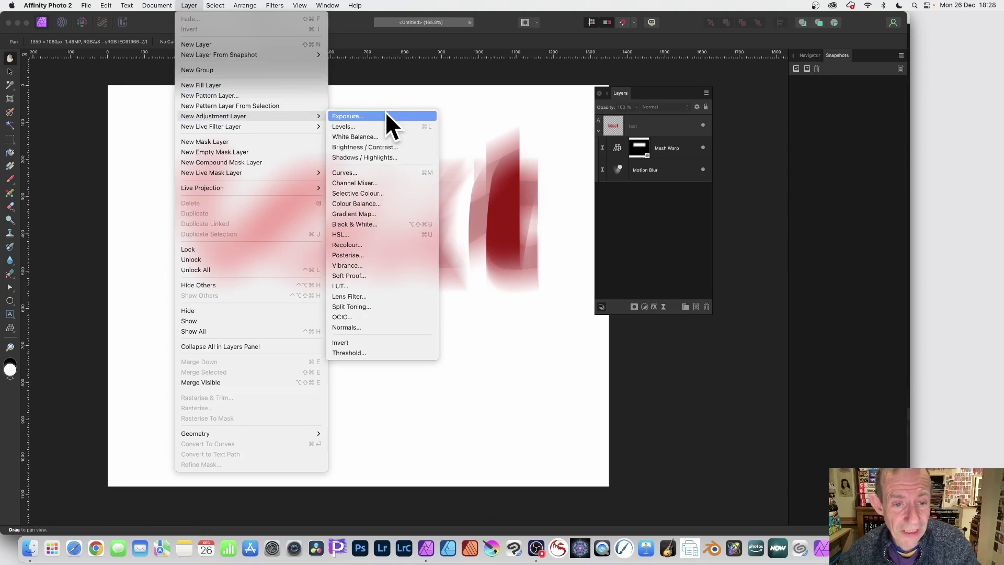
pyautogui.click(382, 214)
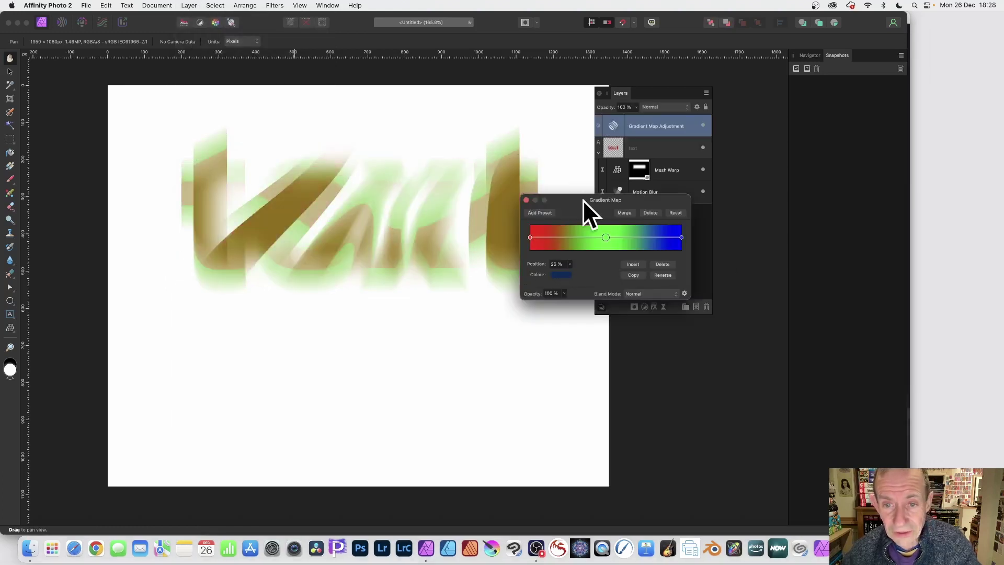
pyautogui.moveTo(582, 199); pyautogui.dragTo(598, 180)
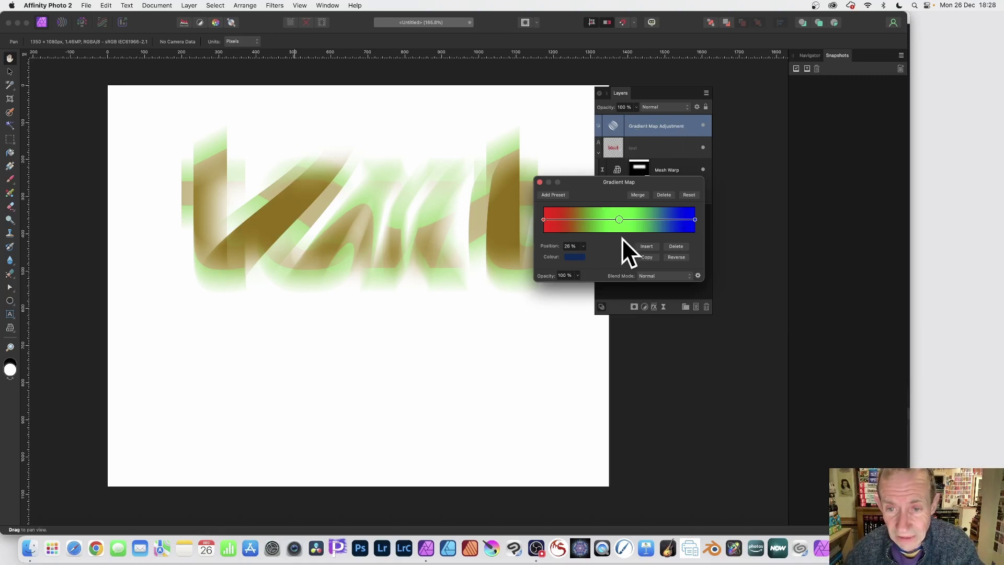
# Move the green gradient stop to 70% and set the blend mode to Linear Light
pyautogui.moveTo(619, 220); pyautogui.dragTo(660, 219)
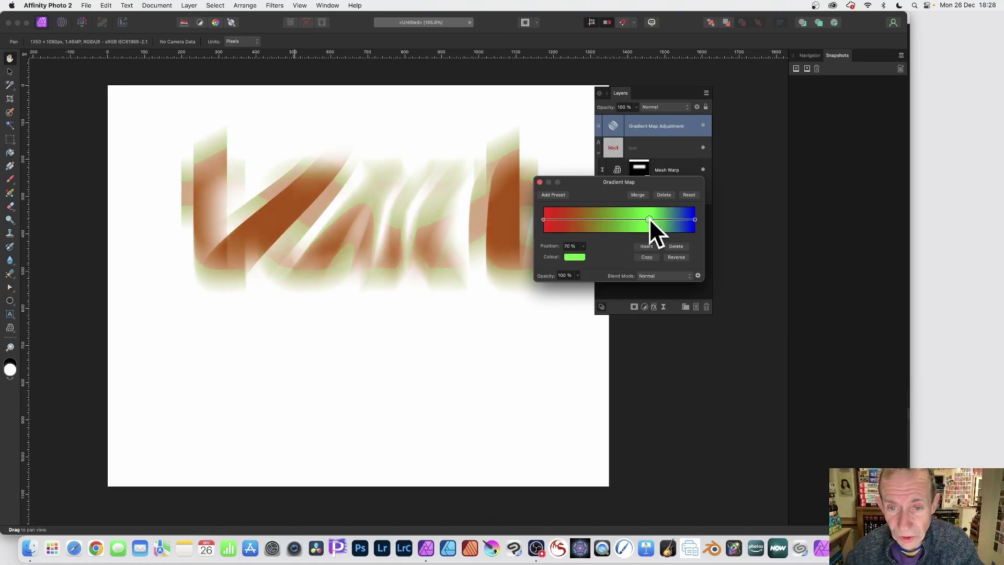
pyautogui.click(658, 275)
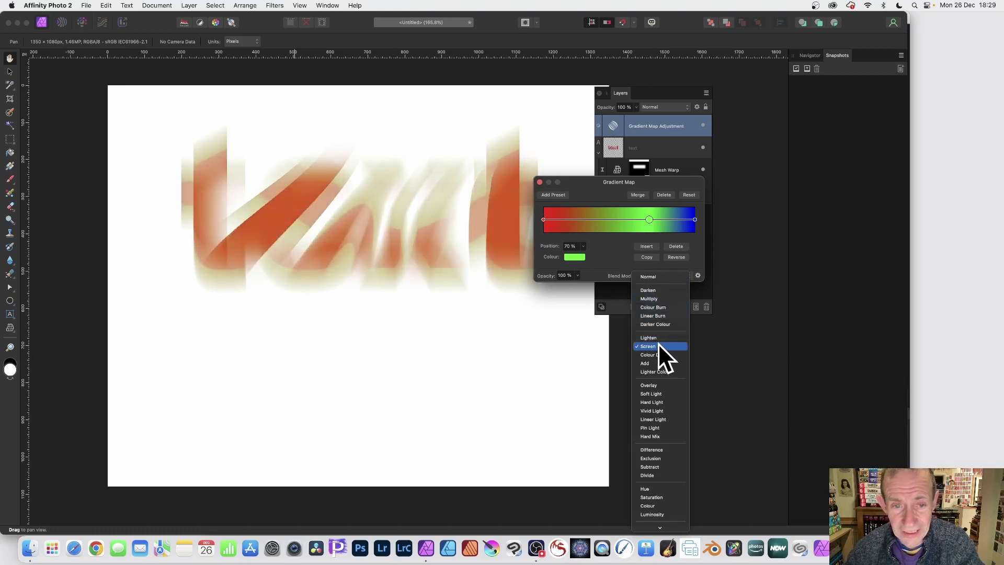
pyautogui.click(655, 419)
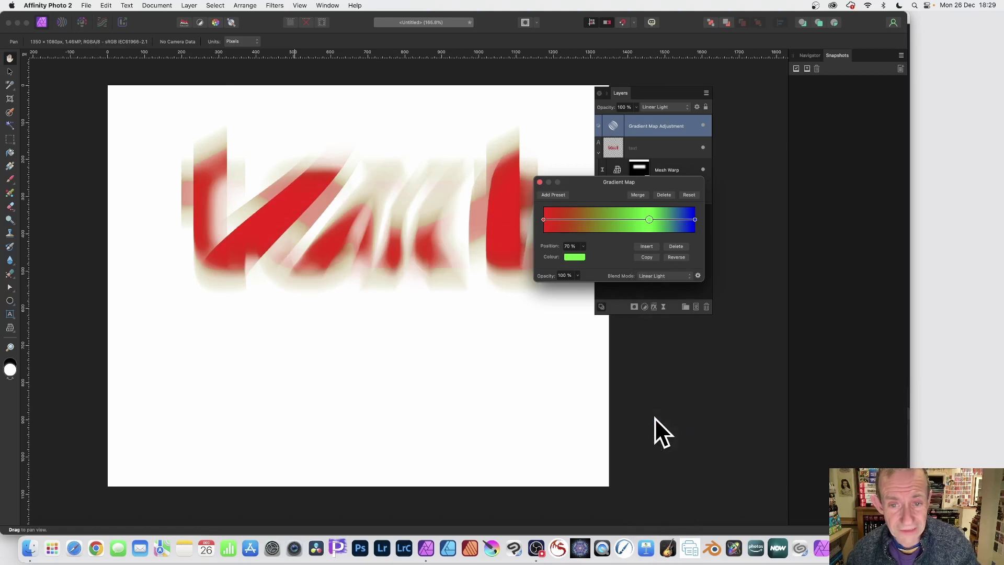
pyautogui.click(540, 182)
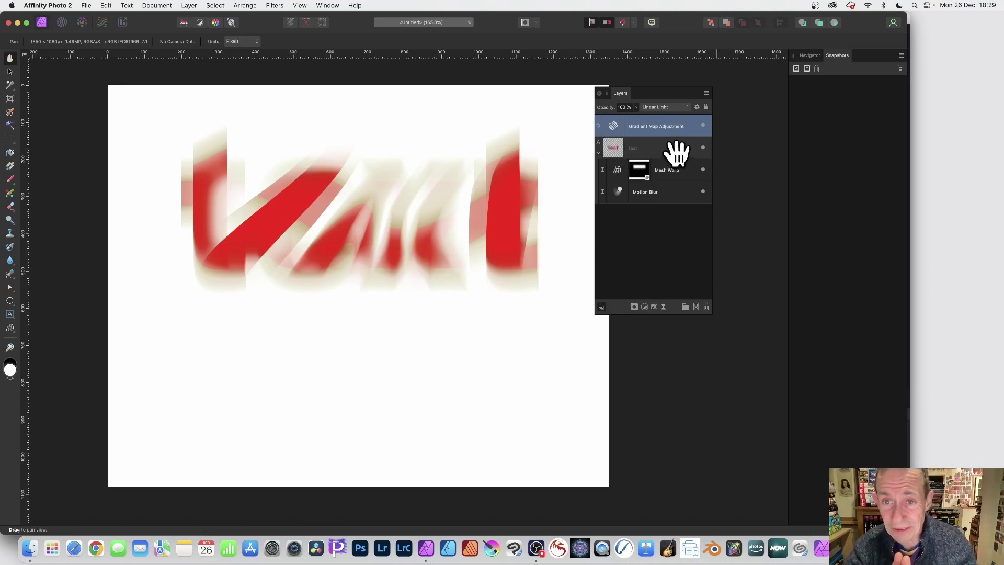
pyautogui.doubleClick(611, 120)
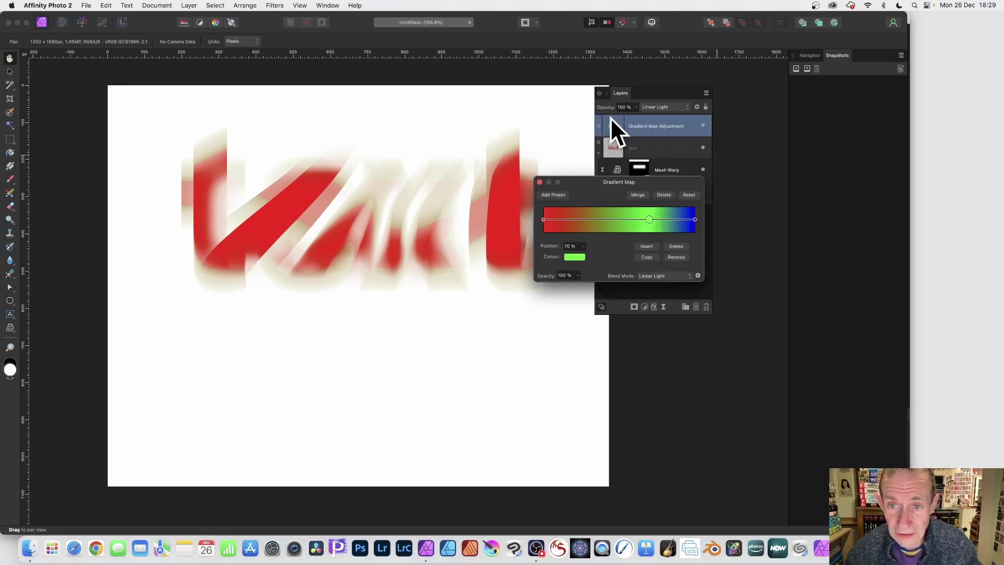
pyautogui.click(541, 182)
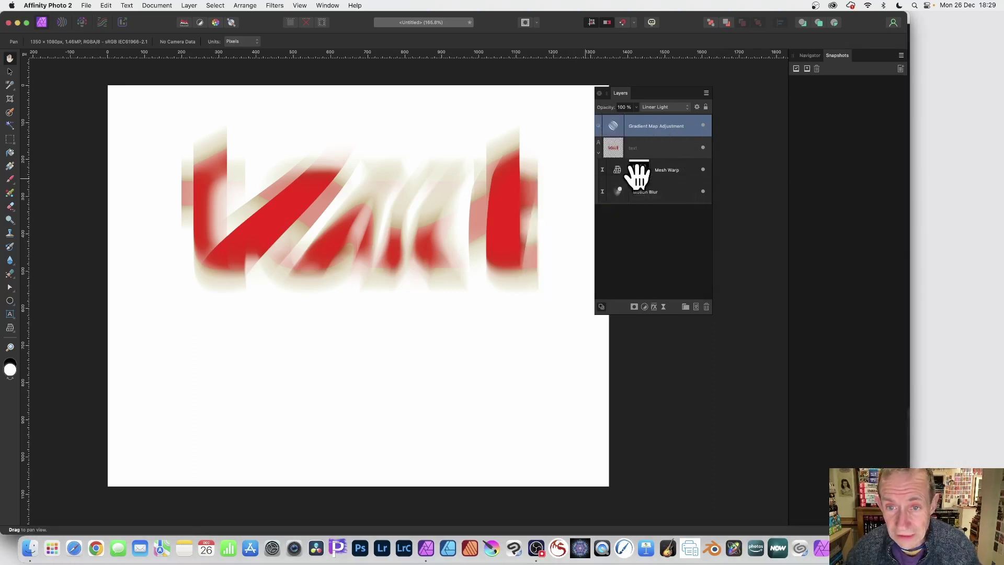
pyautogui.click(617, 166)
pyautogui.doubleClick(618, 165)
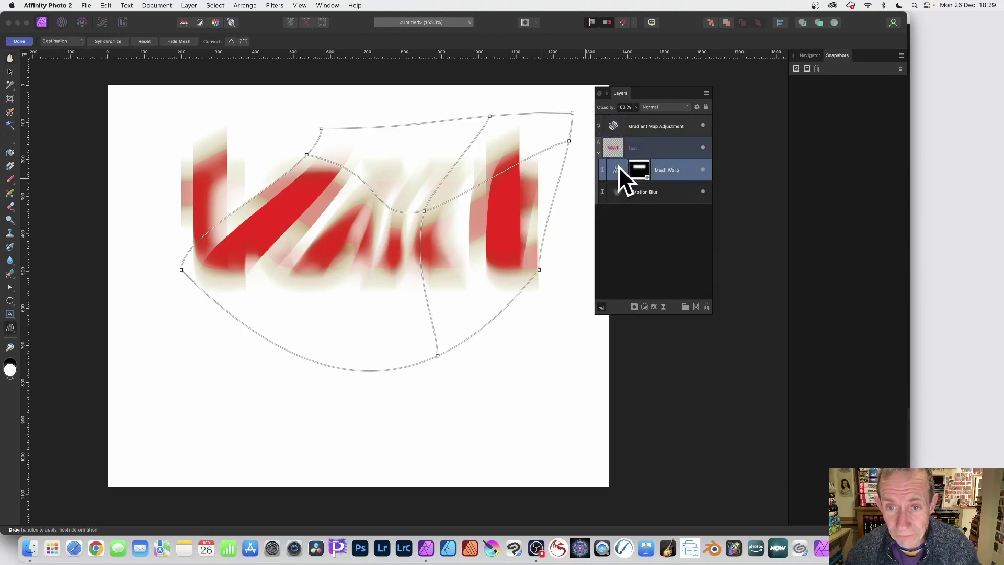
pyautogui.click(24, 41)
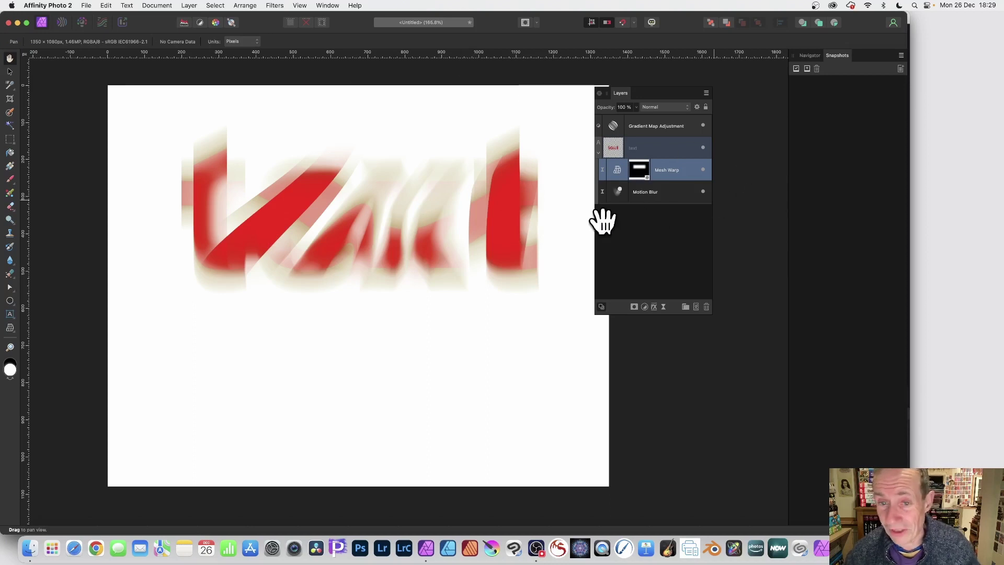
pyautogui.click(619, 190)
pyautogui.doubleClick(618, 190)
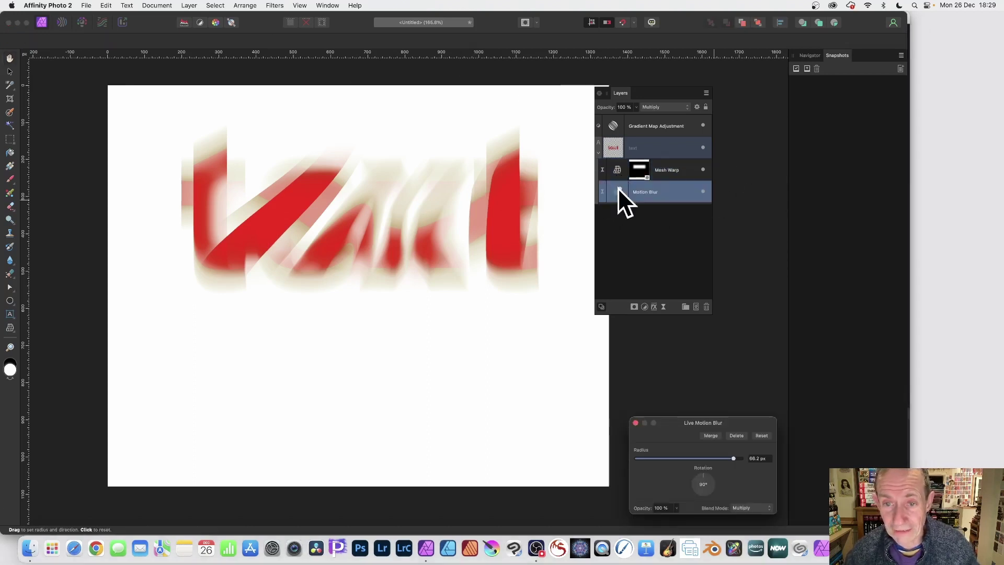
pyautogui.moveTo(716, 422); pyautogui.dragTo(543, 213)
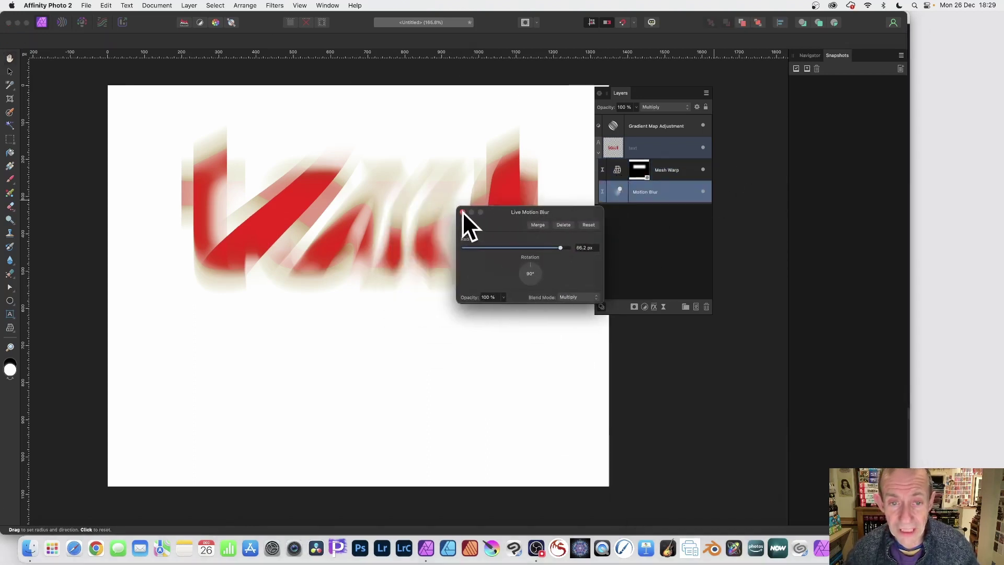
pyautogui.click(462, 212)
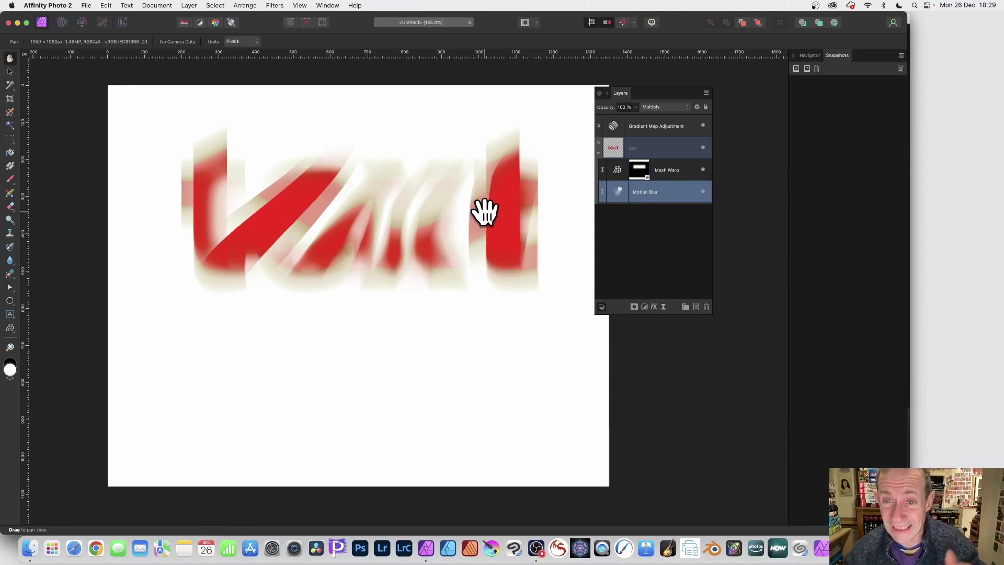
pyautogui.click(658, 149)
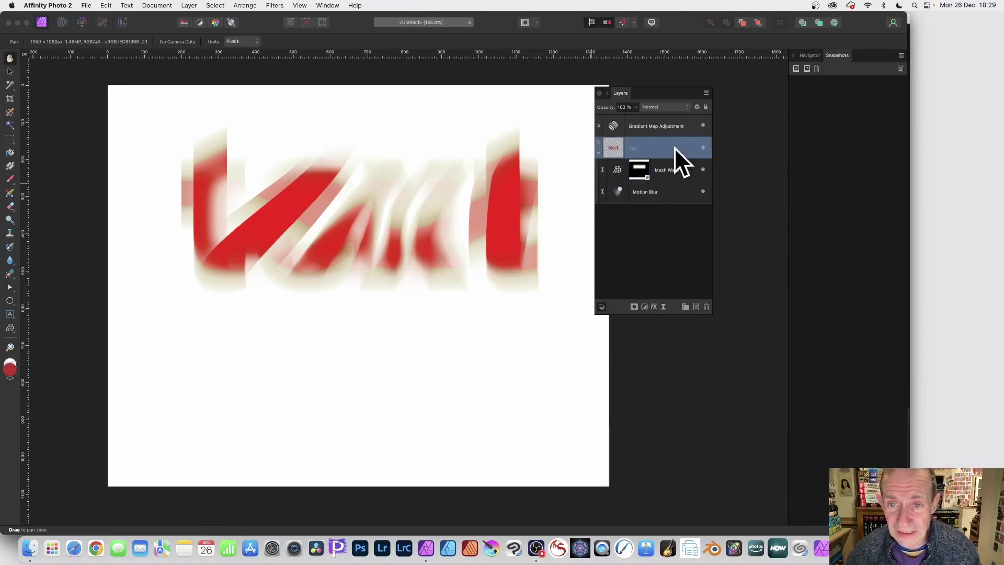
# Replace the warped text's word with 'xyz' and finish editing with the Move tool active
pyautogui.click(10, 314)
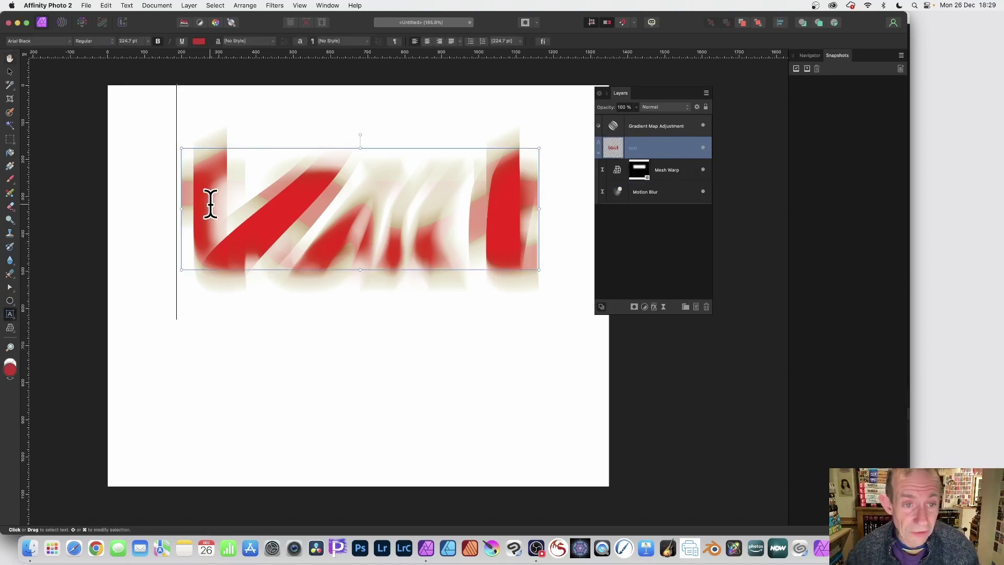
pyautogui.moveTo(208, 202); pyautogui.dragTo(580, 208)
pyautogui.write('s')
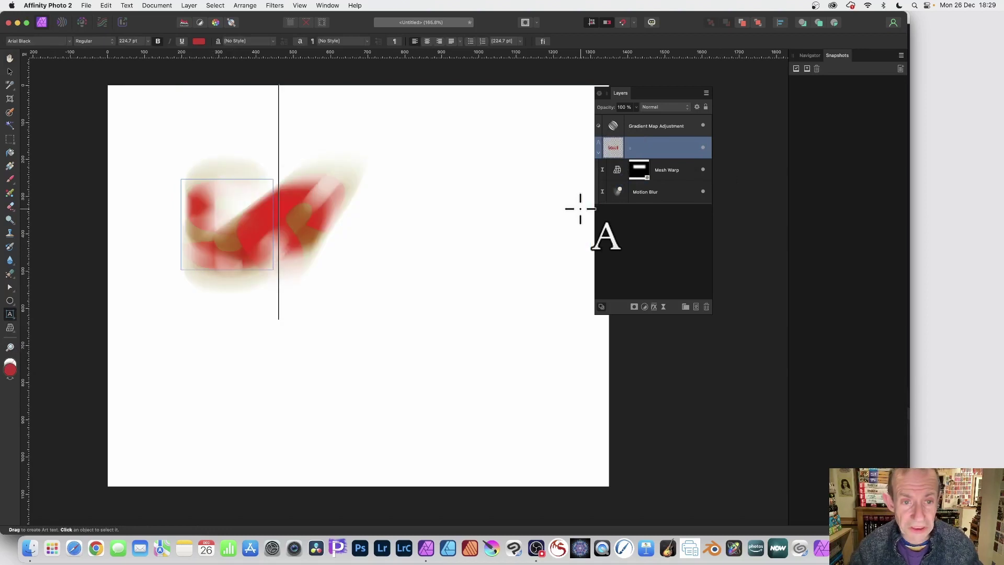
pyautogui.write('hee')
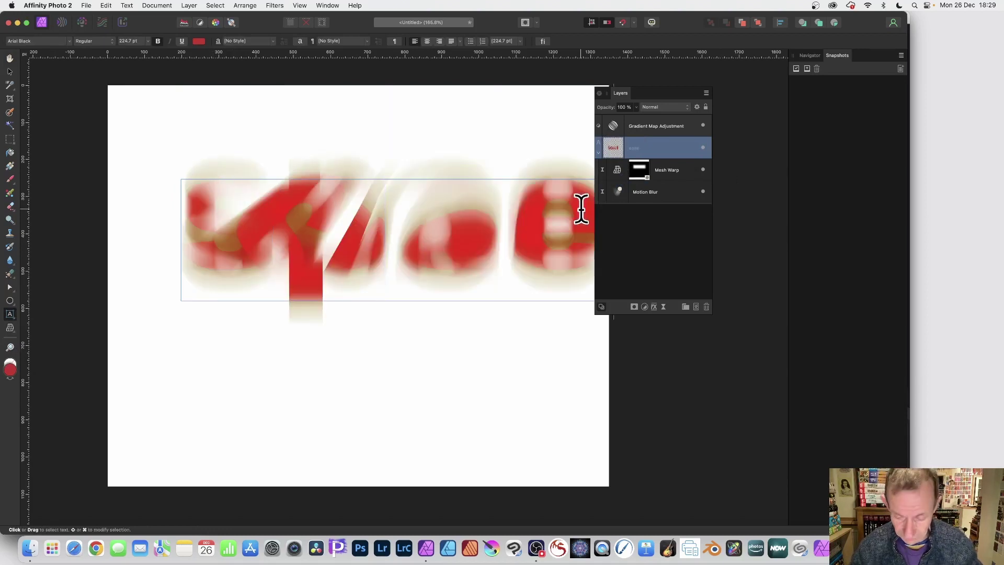
pyautogui.press('BackSpace')
pyautogui.press('BackSpace')
pyautogui.press('BackSpace')
pyautogui.press('BackSpace')
pyautogui.write('xyz')
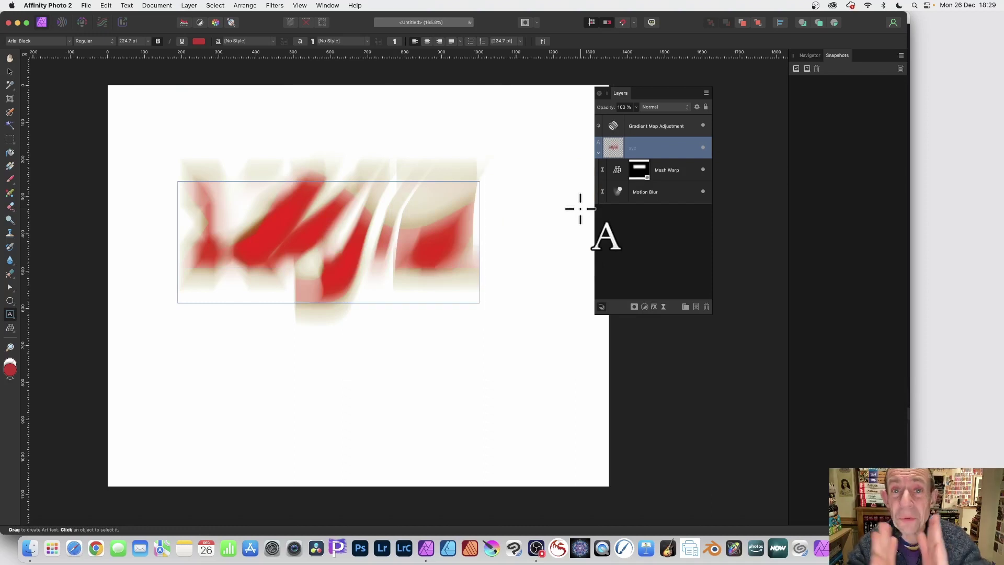
pyautogui.press('Escape')
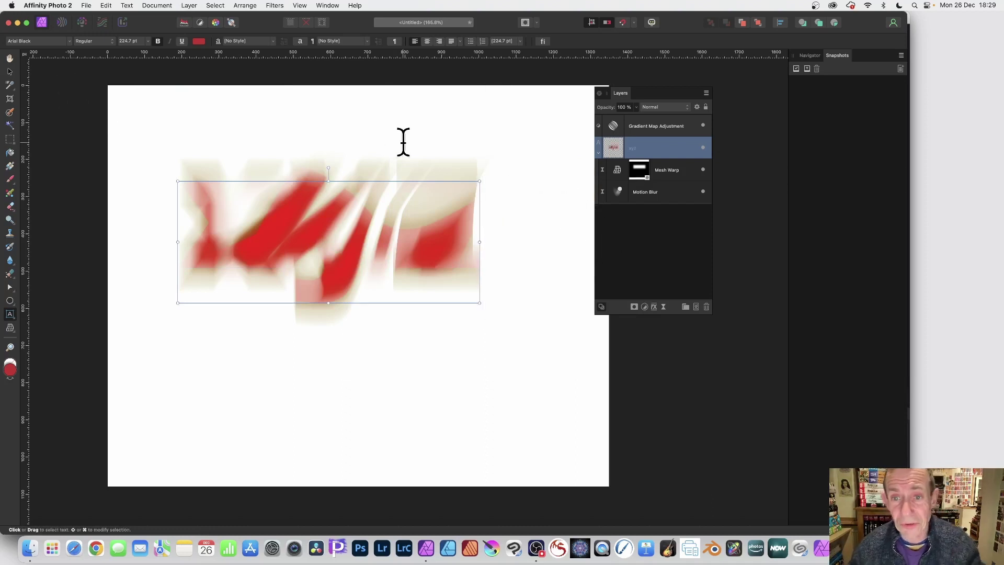
pyautogui.click(10, 71)
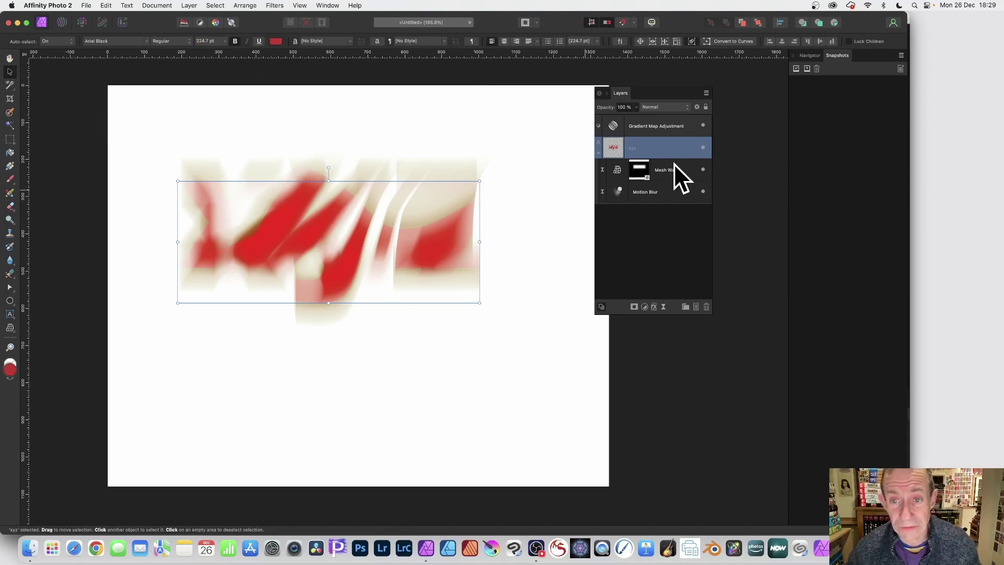
# Reshape the Mesh Warp by pulling its bottom node up and to the left
pyautogui.click(617, 170)
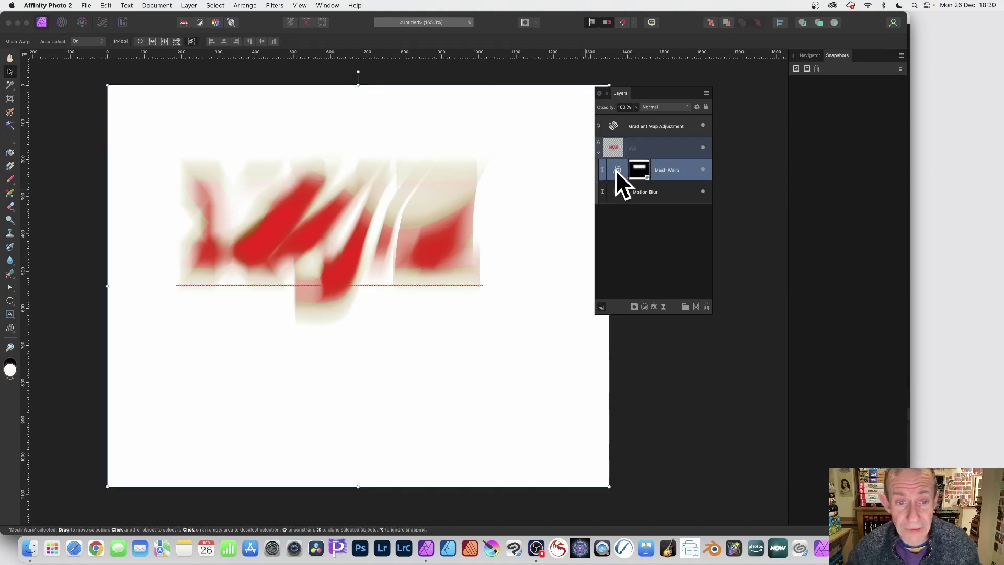
pyautogui.click(616, 170)
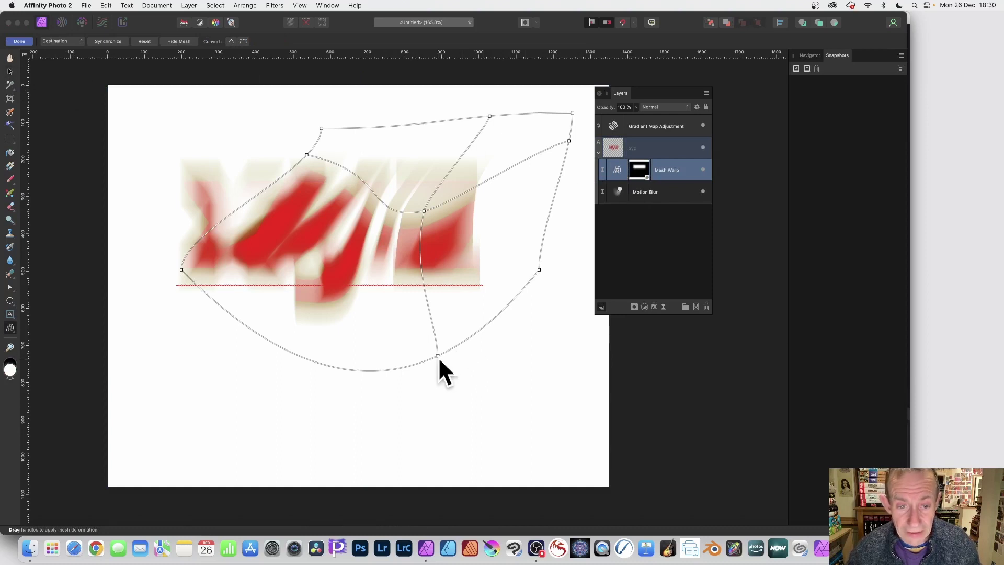
pyautogui.moveTo(437, 355); pyautogui.dragTo(358, 311)
pyautogui.click(18, 40)
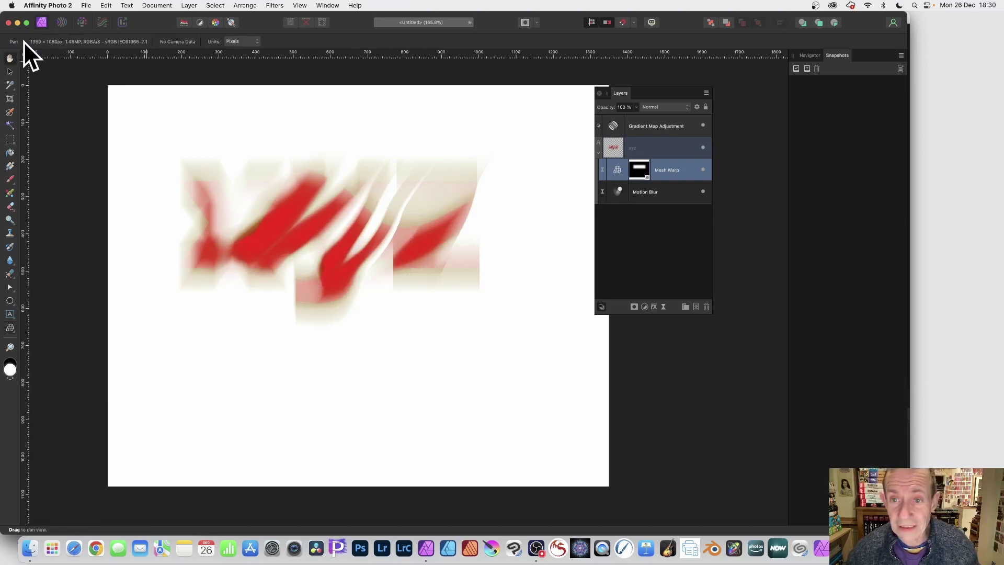
# Move the Gradient Map's green stop to 33%, turning the text green and olive
pyautogui.click(613, 118)
pyautogui.doubleClick(612, 120)
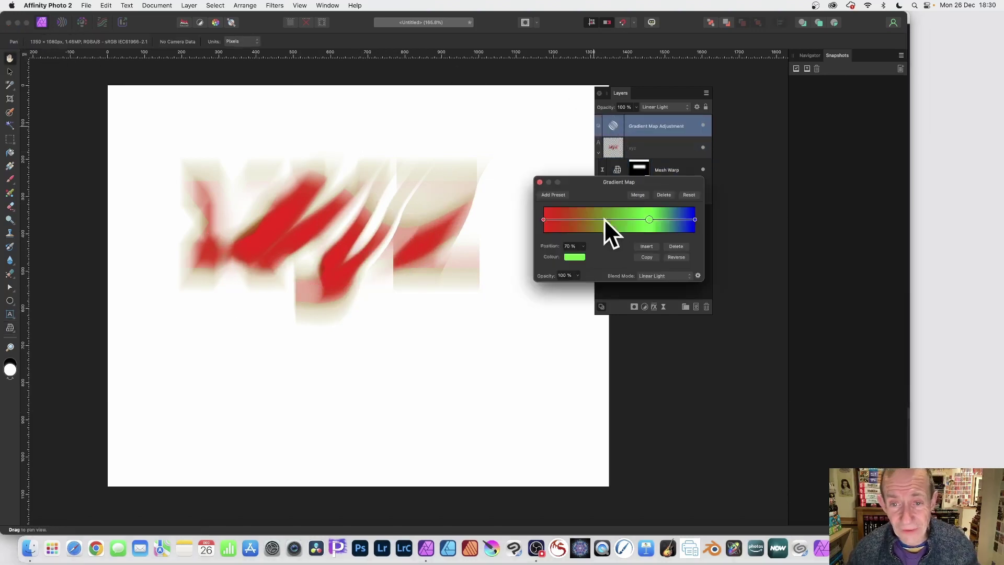
pyautogui.moveTo(619, 216); pyautogui.dragTo(593, 219)
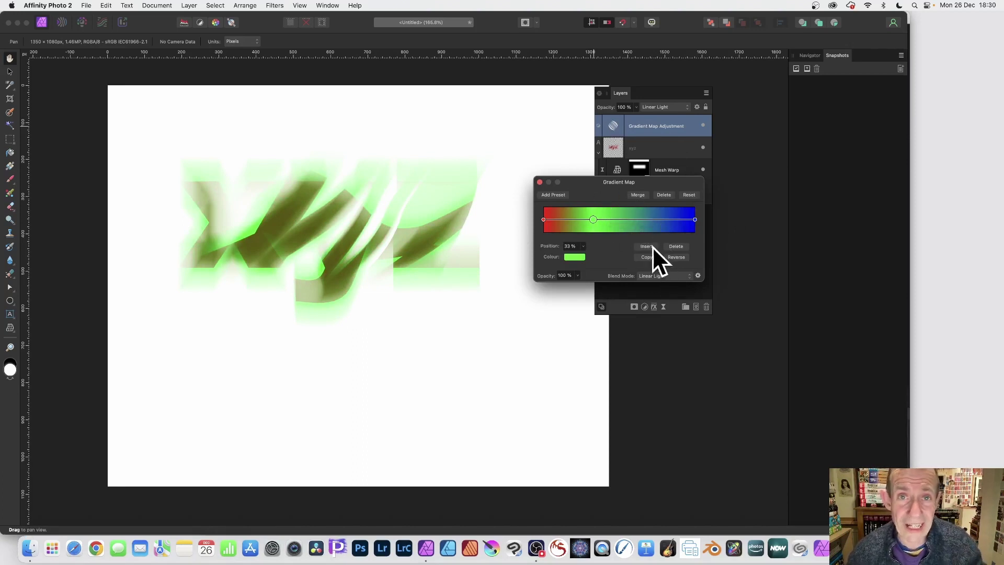
pyautogui.click(540, 182)
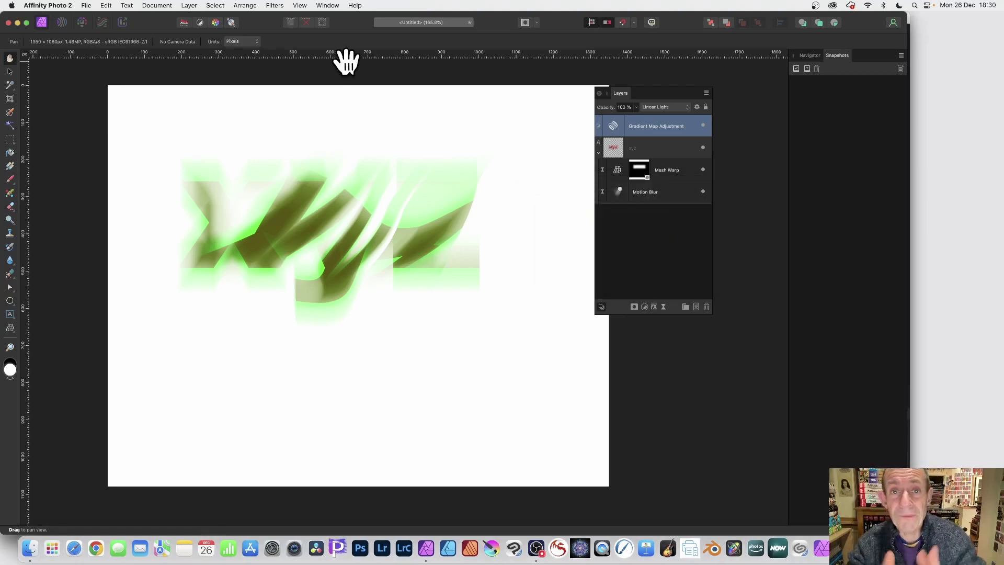
# Drag the xyz text up-left, scale it to 337.3 pt, and rotate it diagonally
pyautogui.click(10, 71)
pyautogui.click(378, 216)
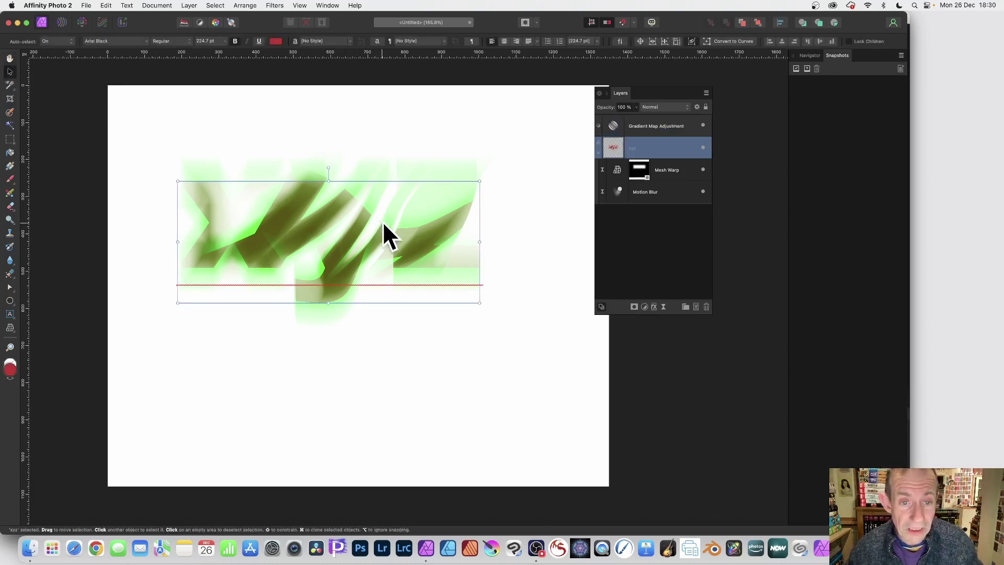
pyautogui.moveTo(384, 222); pyautogui.dragTo(345, 180)
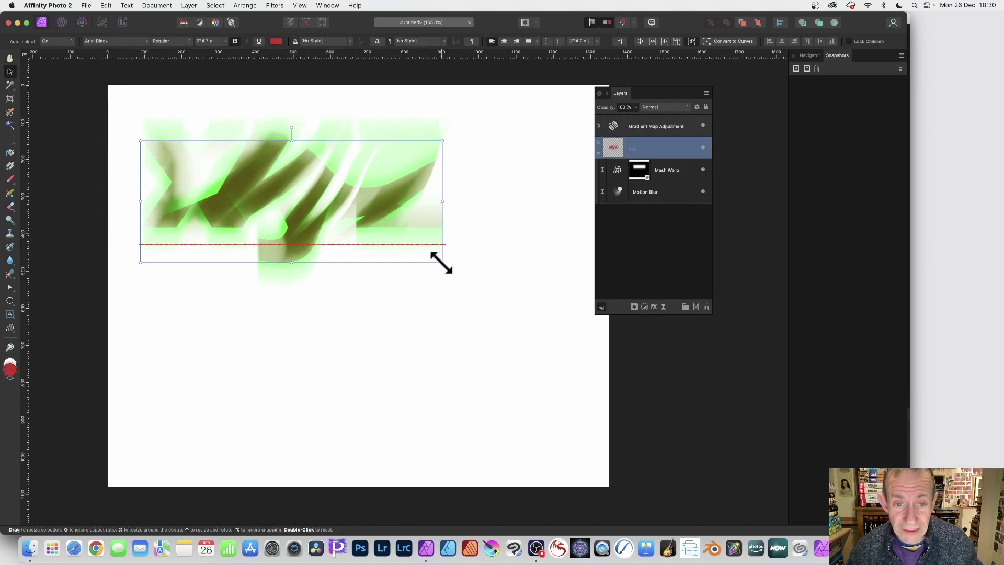
pyautogui.moveTo(440, 262); pyautogui.dragTo(579, 368)
pyautogui.moveTo(134, 137); pyautogui.dragTo(338, 221)
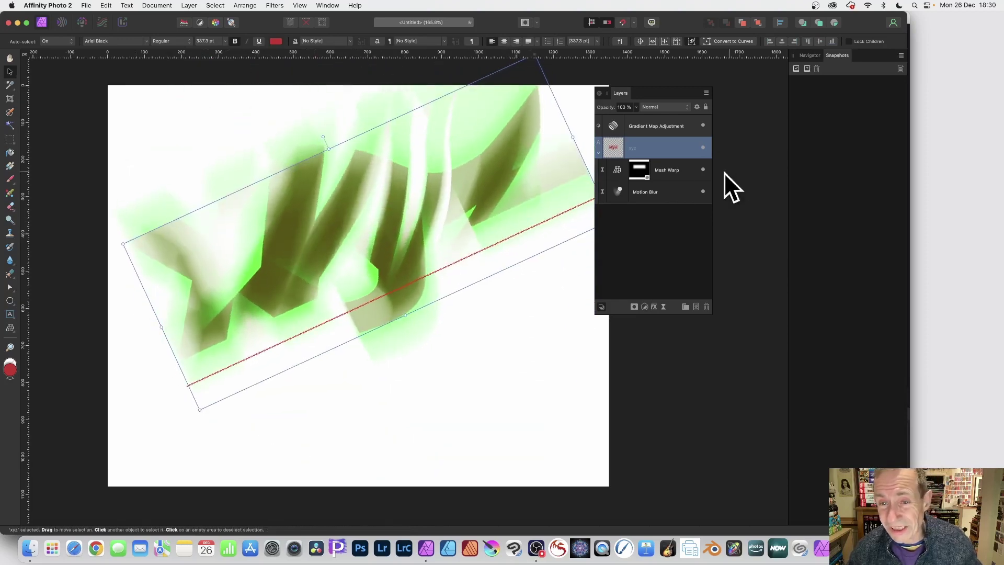